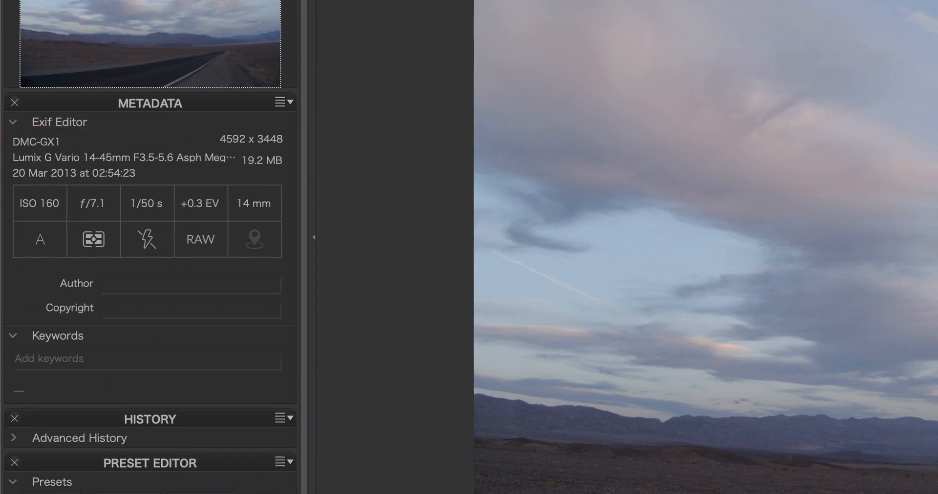
- Enable DeepPRIME denoising and Lens Sharpness on the desert road image, centring the denoising preview on the distant mountains beside the road
click(643, 4)
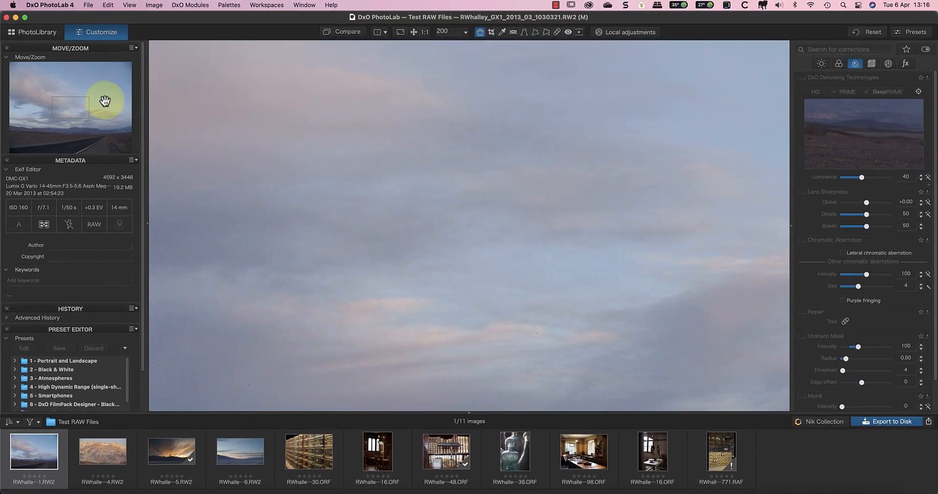
drag(68, 111, 114, 131)
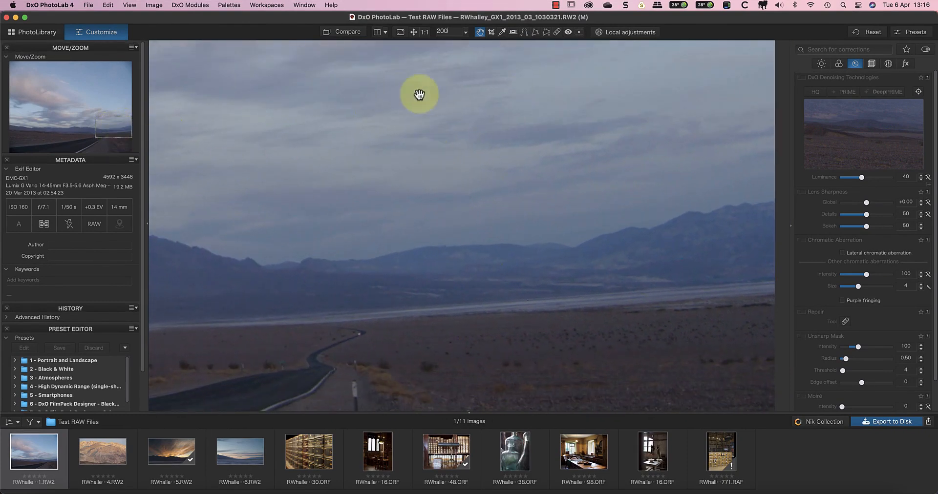
click(413, 33)
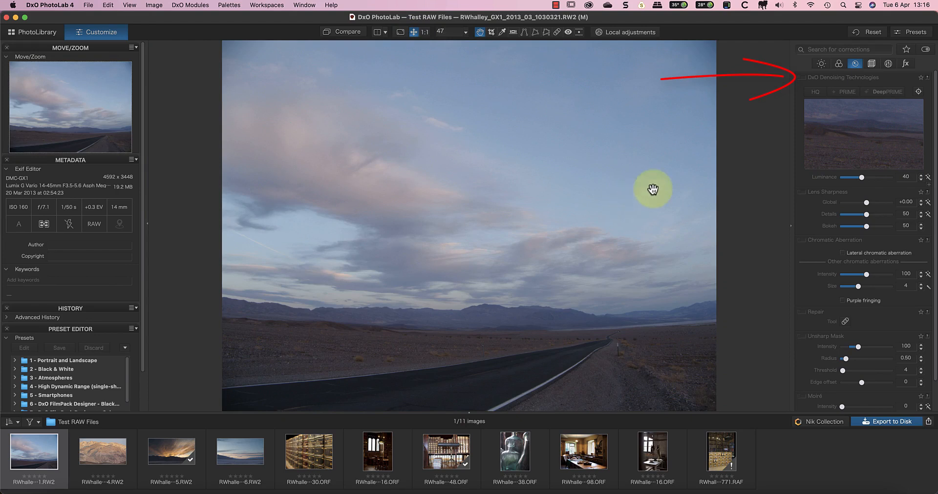
click(803, 78)
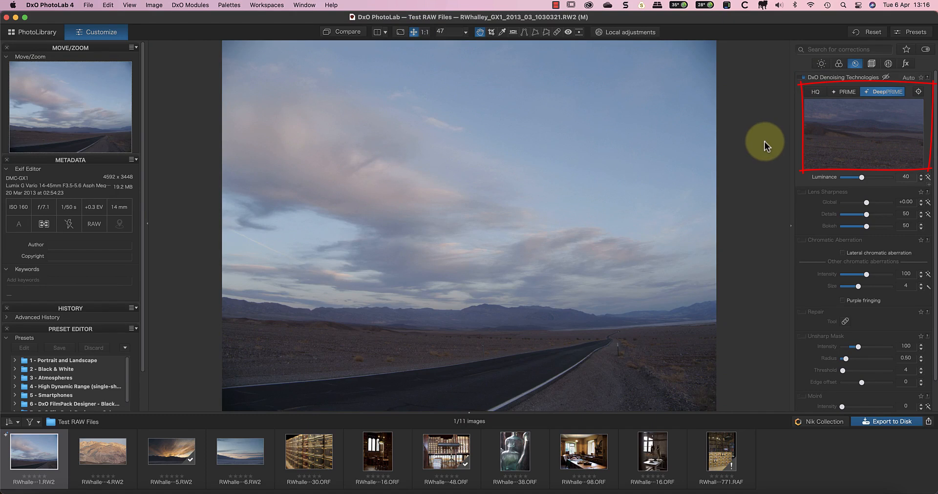
click(919, 92)
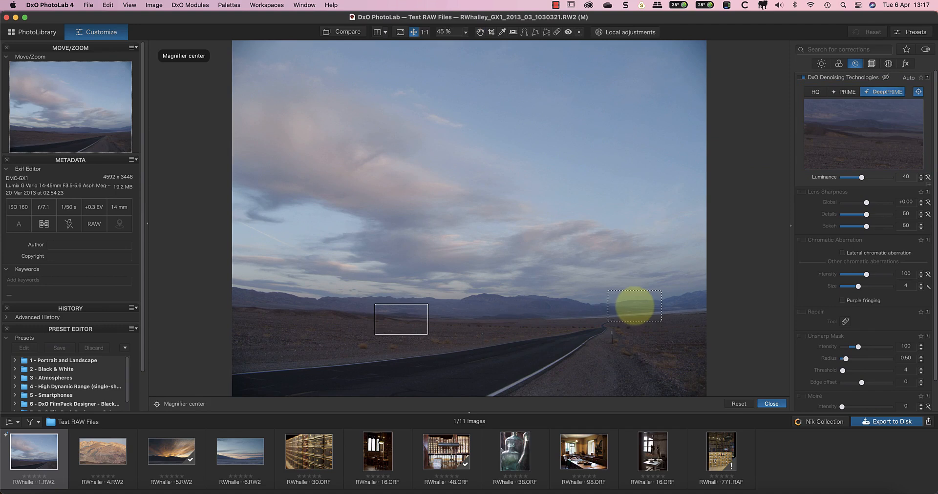
click(634, 306)
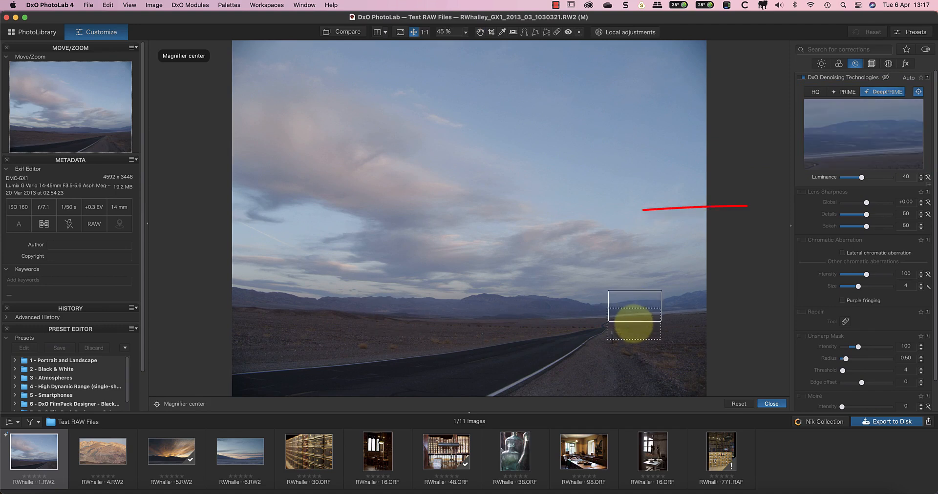
click(804, 192)
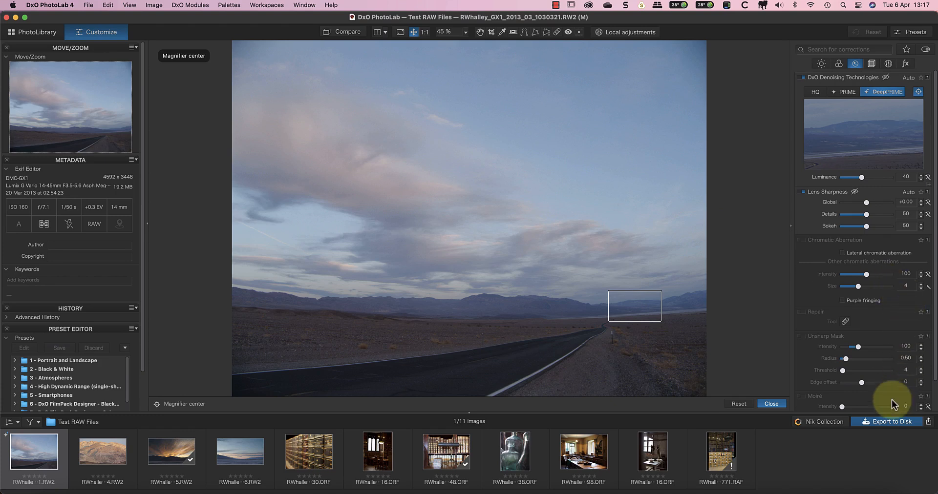
- Export the image with the DNG Test option as DNG (All Corrections Applied) to the DxO Results folder with suffix _DxO
click(882, 413)
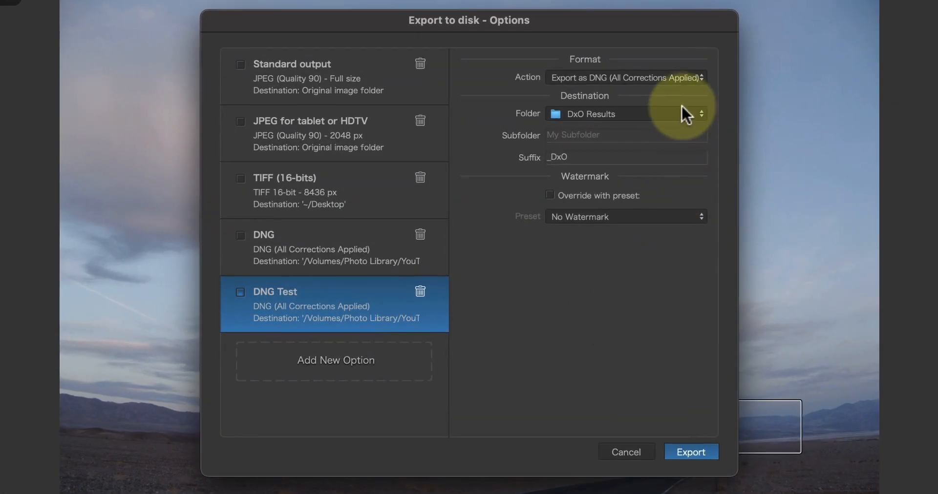
click(702, 77)
click(693, 80)
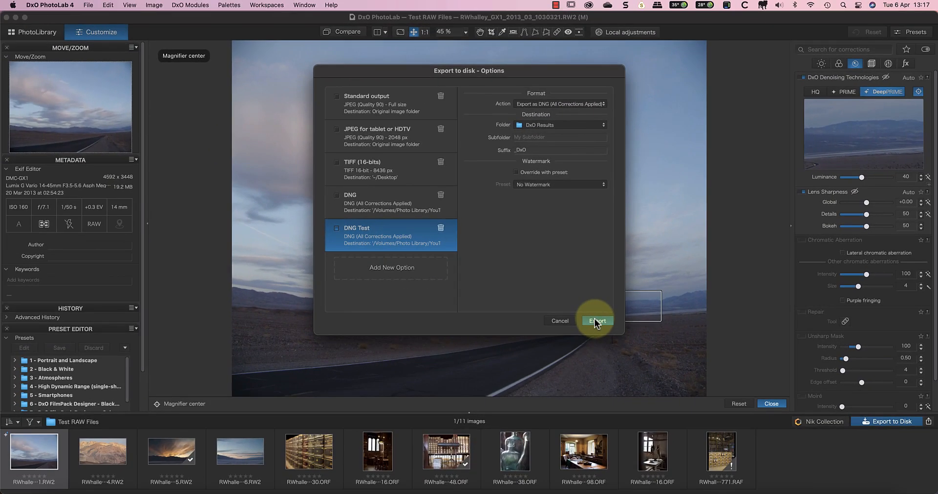
click(685, 448)
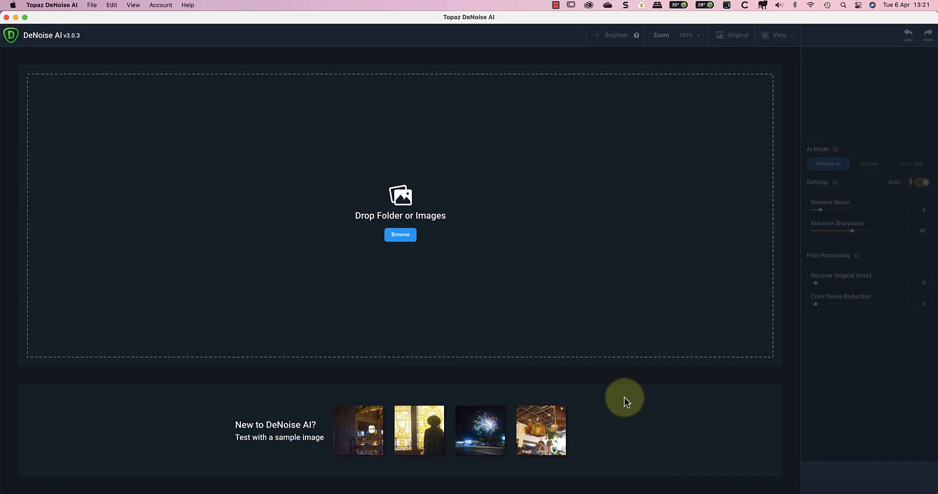
- Load the desert road raw file ending in 1030321.RW2 from the Test RAW Files folder into Topaz DeNoise AI
click(33, 492)
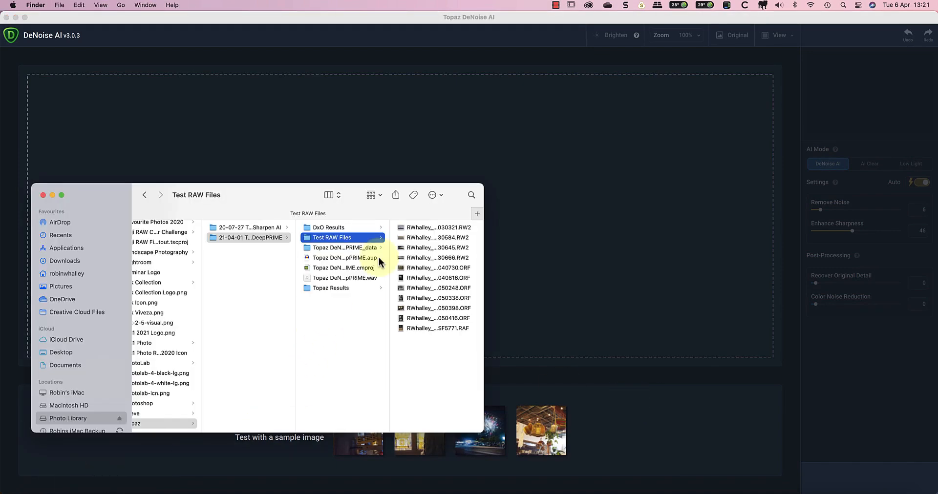
click(415, 228)
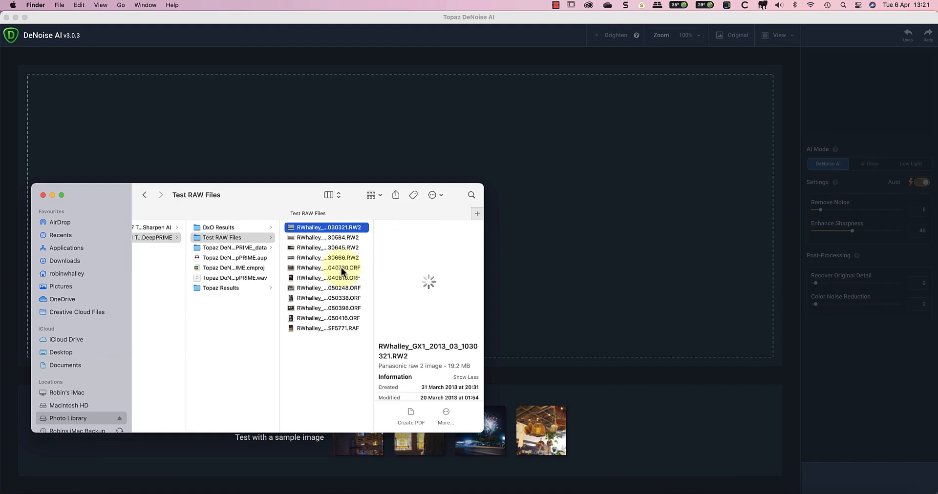
drag(303, 228, 543, 208)
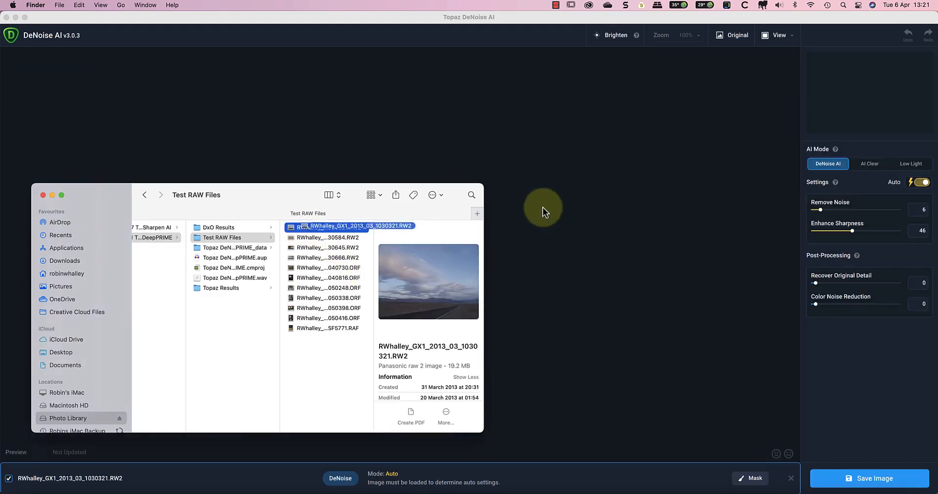
click(190, 152)
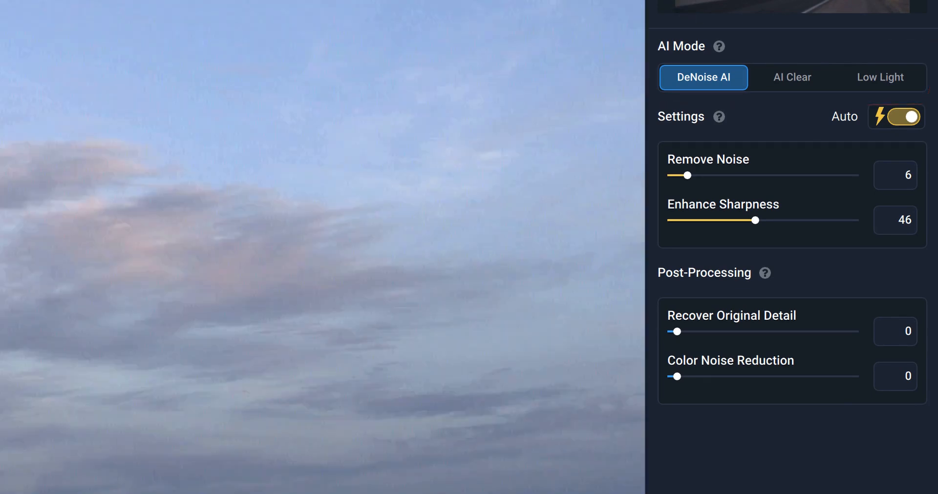
- Compare the AI Clear and Low Light modes on the distant road and mountains, and return to DeNoise AI mode
click(823, 1)
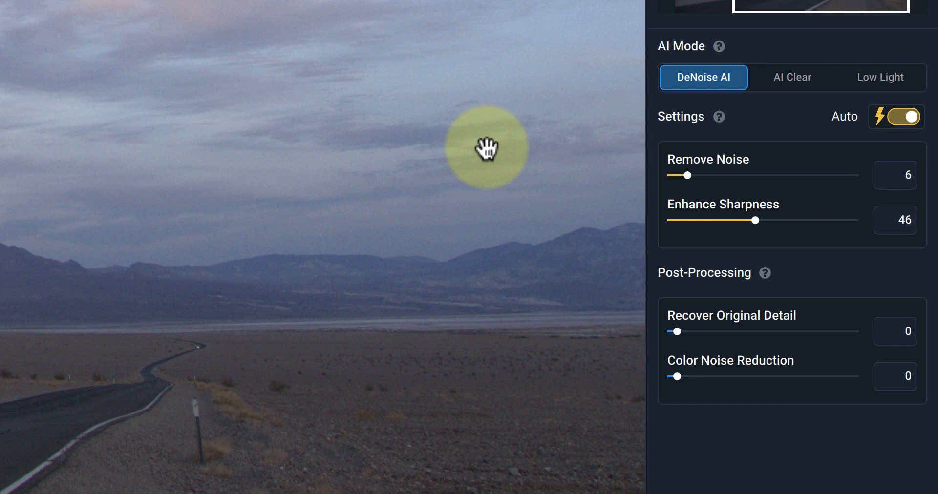
click(799, 86)
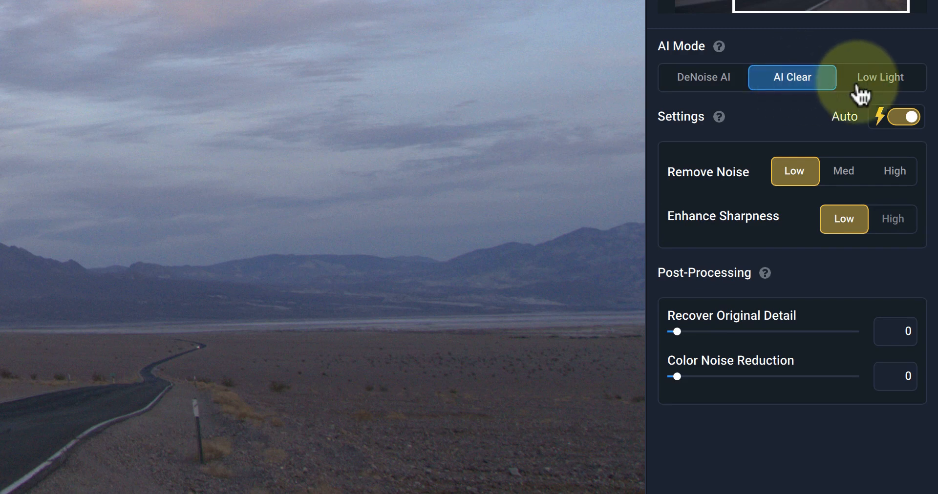
click(891, 86)
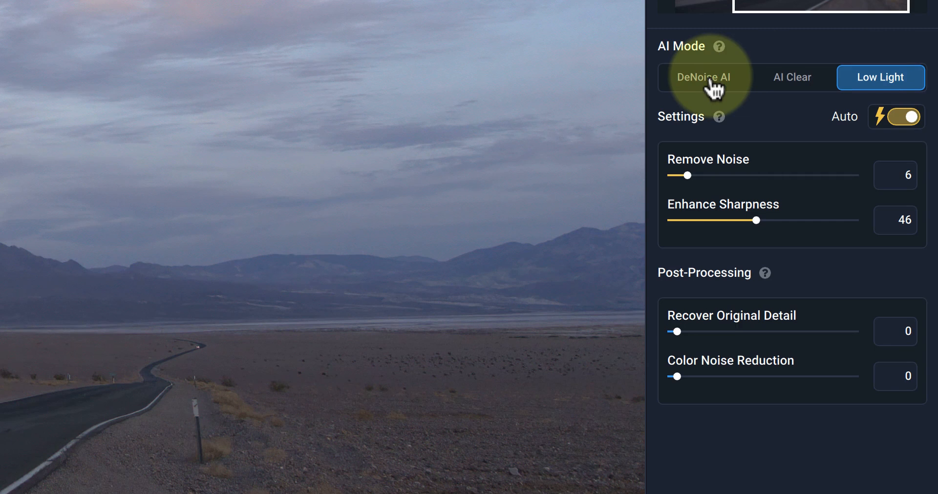
click(712, 83)
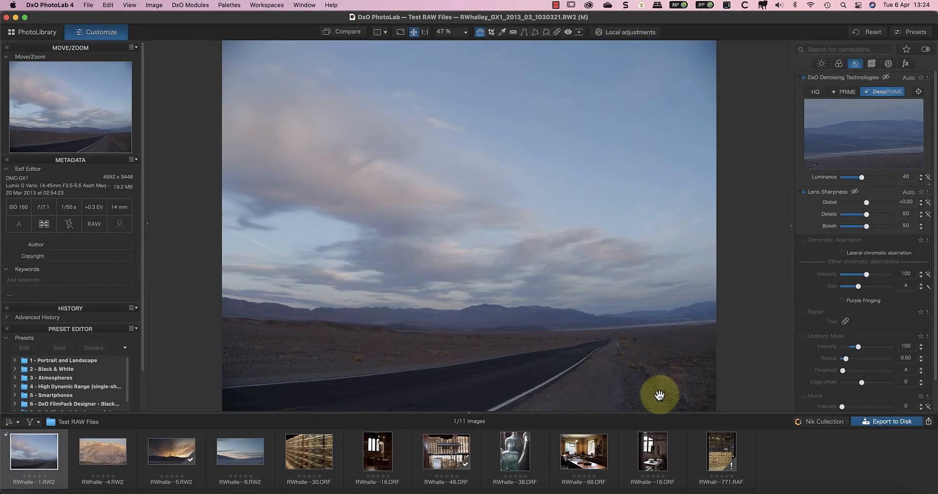
- In DxO PhotoLab, enable DxO Denoising Technologies and Lens Sharpness on the other three RW2 images together and check the sunset and dusk photos
click(101, 462)
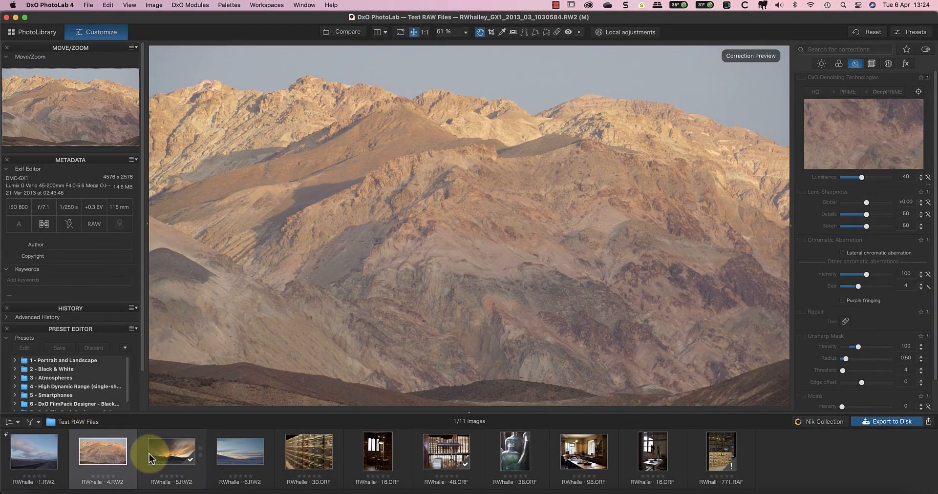
super+click(178, 453)
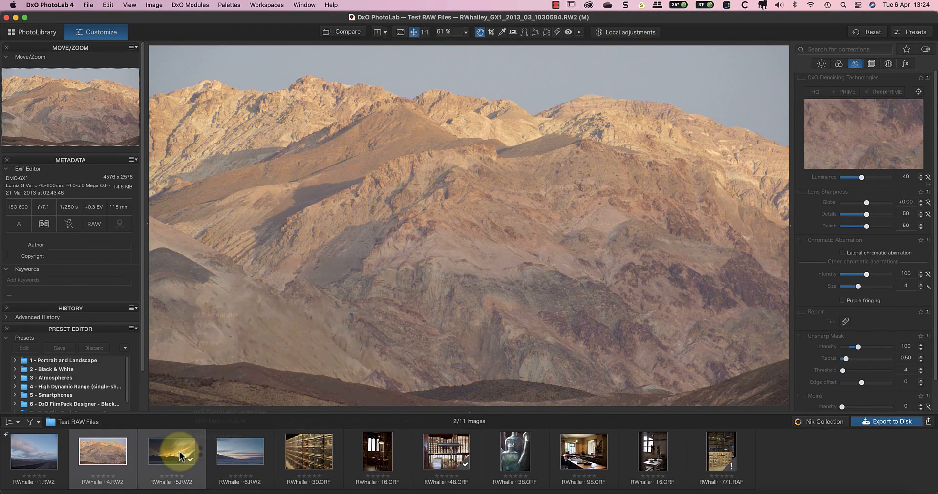
super+click(243, 453)
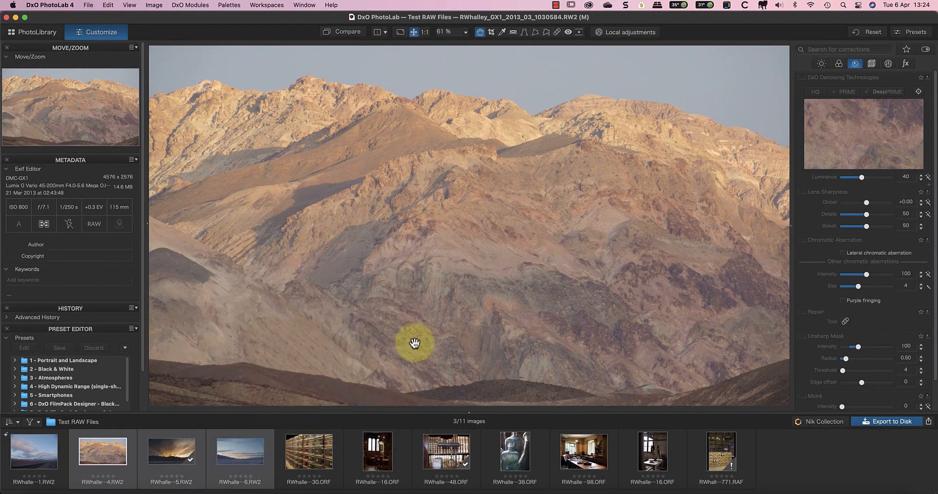
click(803, 77)
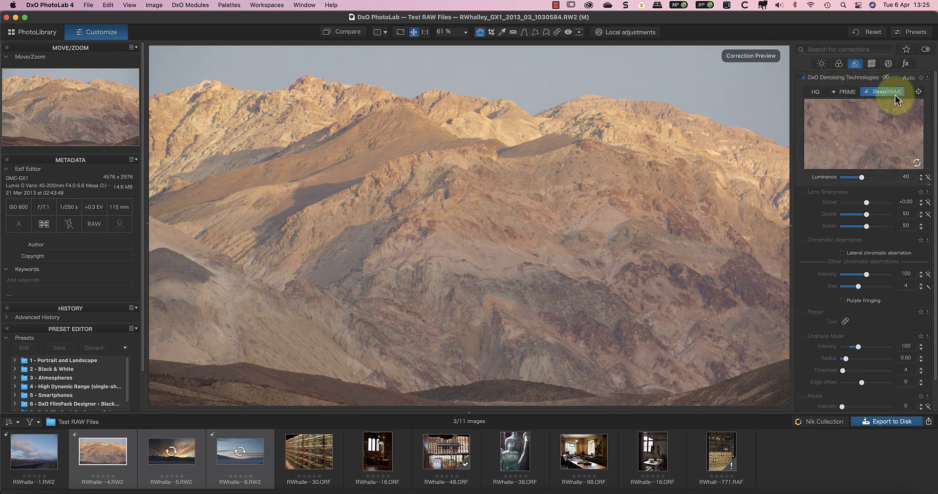
click(802, 192)
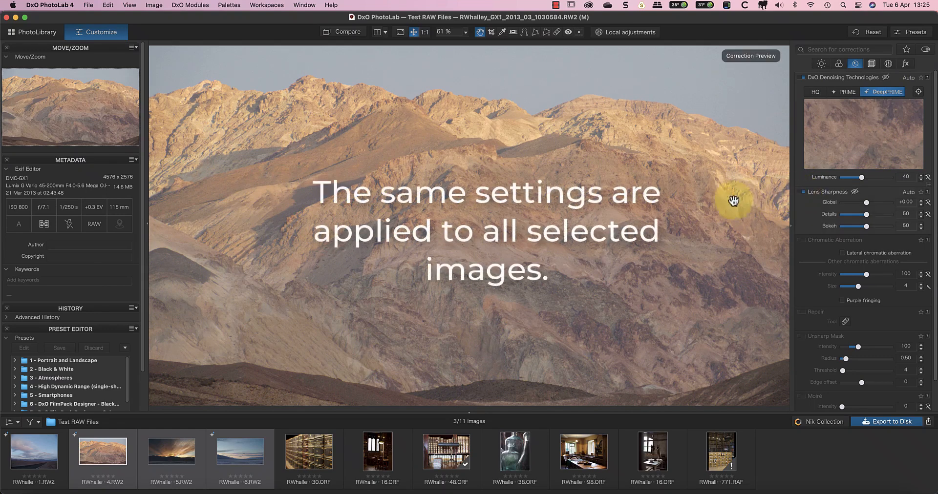
click(174, 457)
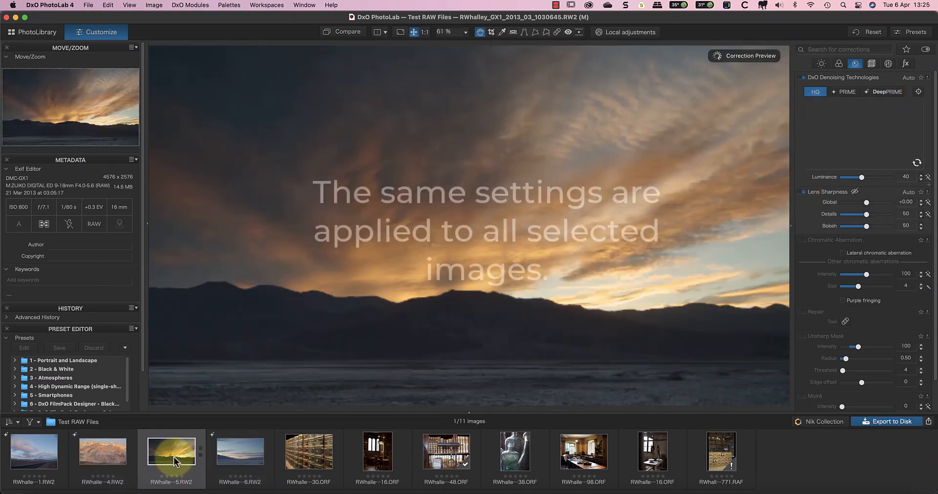
click(238, 457)
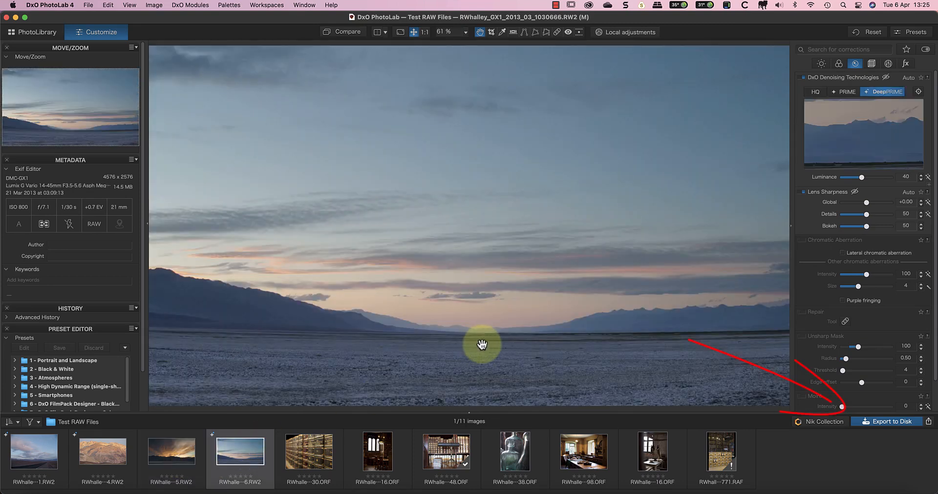
- Apply the preset listed below "5 - No correction" to the first three ORF images together, starting with the close-up of the book spines
click(312, 451)
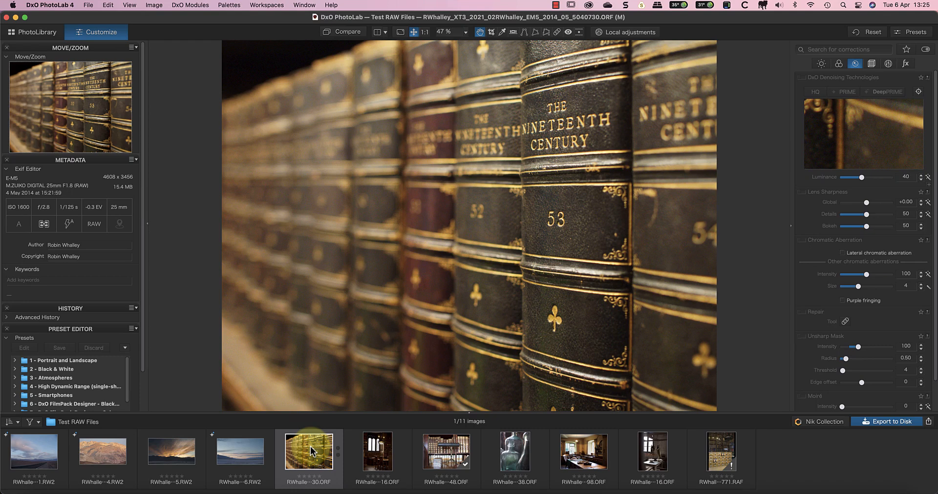
super+click(442, 450)
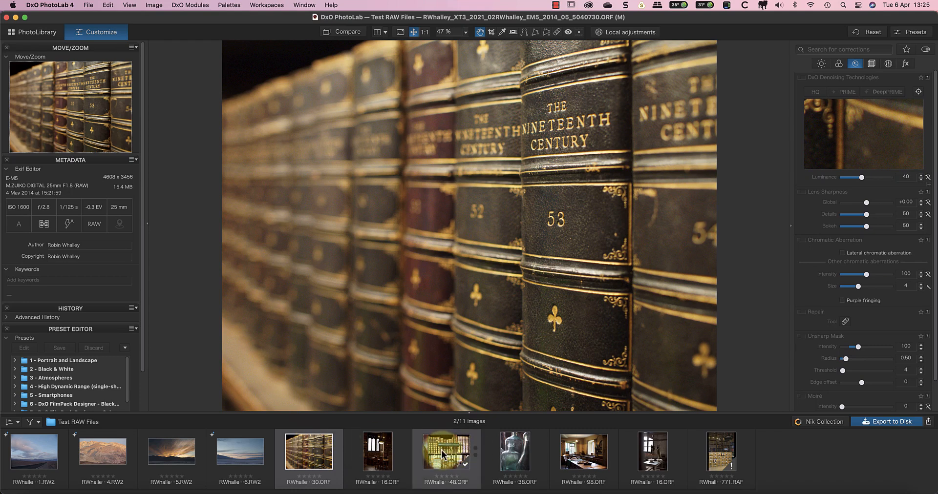
super+click(374, 455)
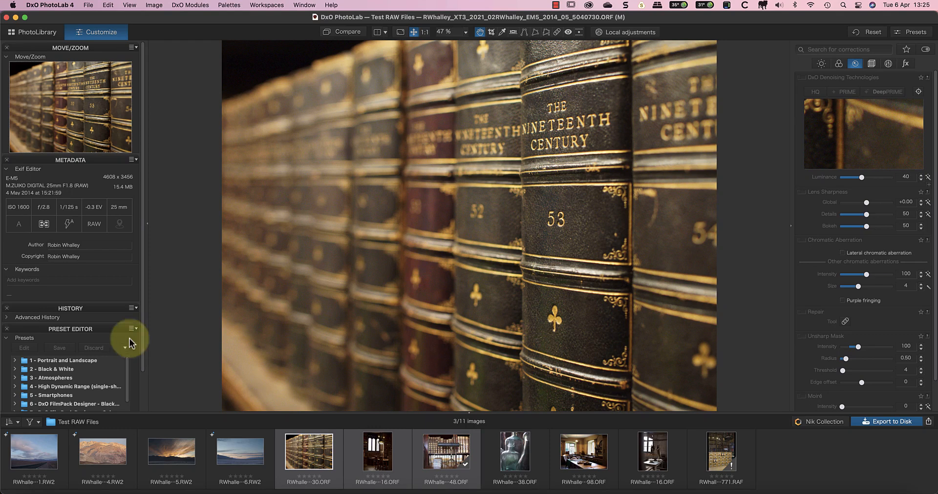
scroll(122, 345, down, 2)
scroll(122, 345, down, 1)
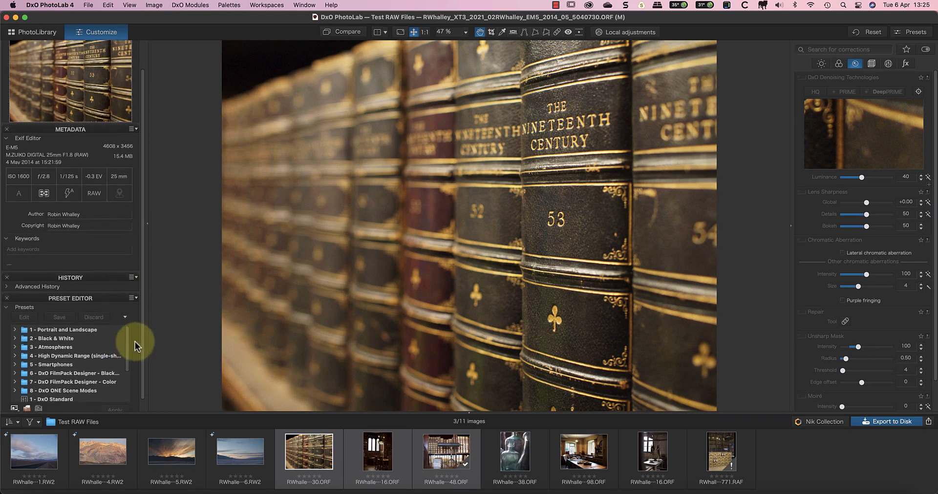
drag(143, 343, 143, 380)
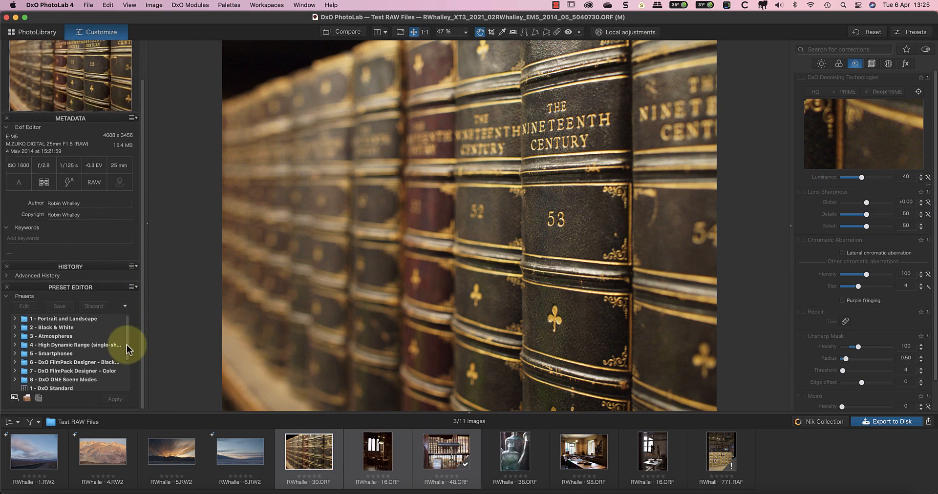
drag(127, 345, 130, 383)
click(56, 385)
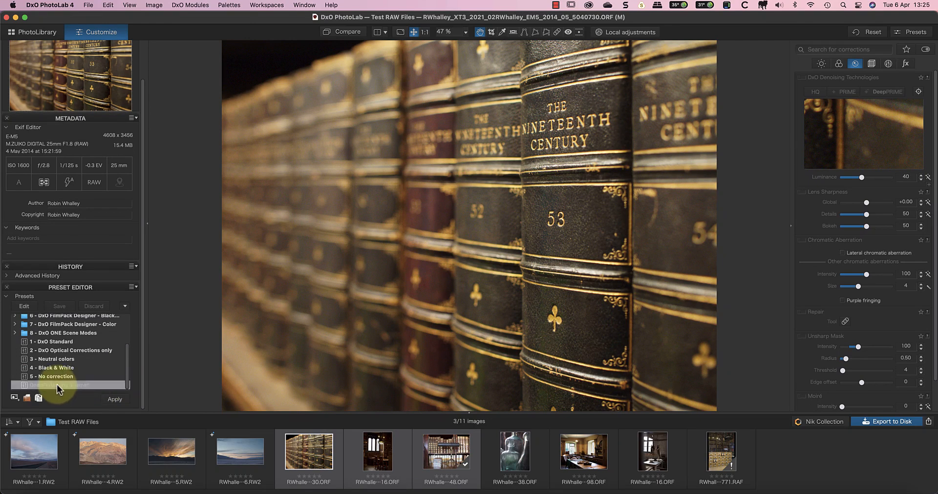
click(114, 400)
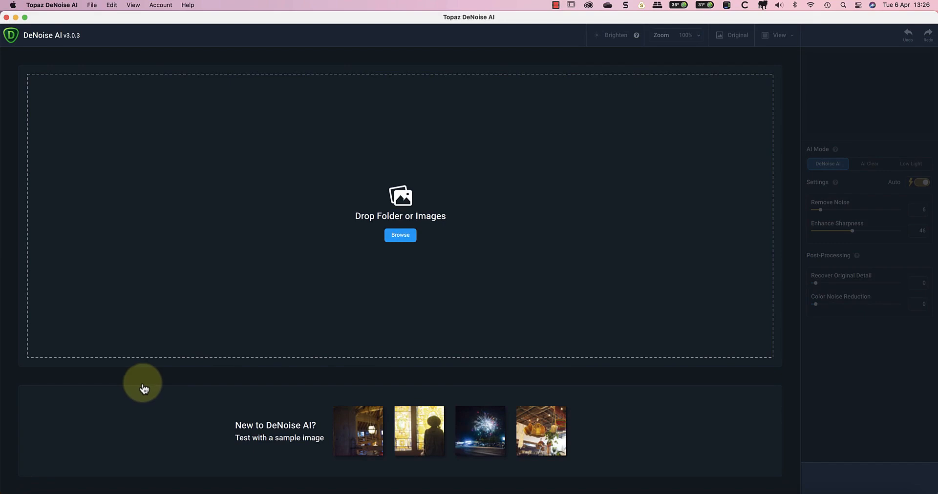
- Load all four RW2 files from the Test RAW Files folder into Topaz DeNoise AI as a batch
click(33, 491)
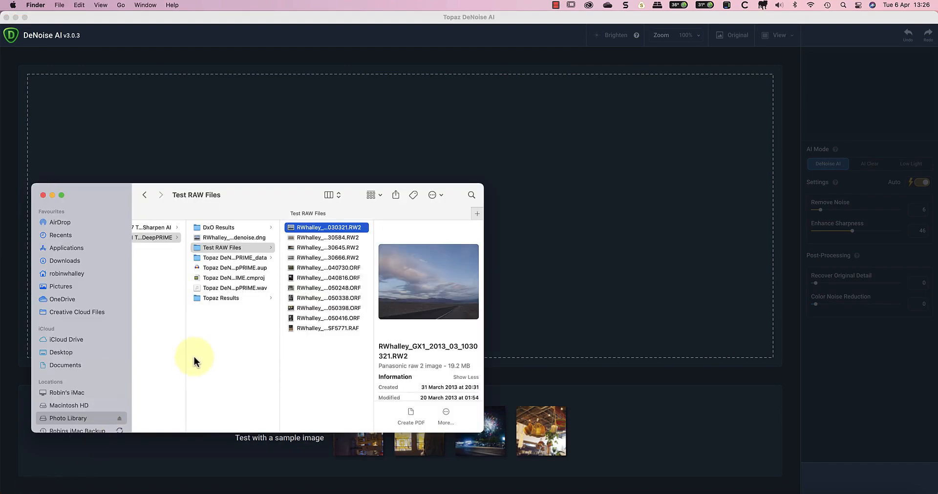
shift+click(318, 263)
drag(308, 263, 554, 213)
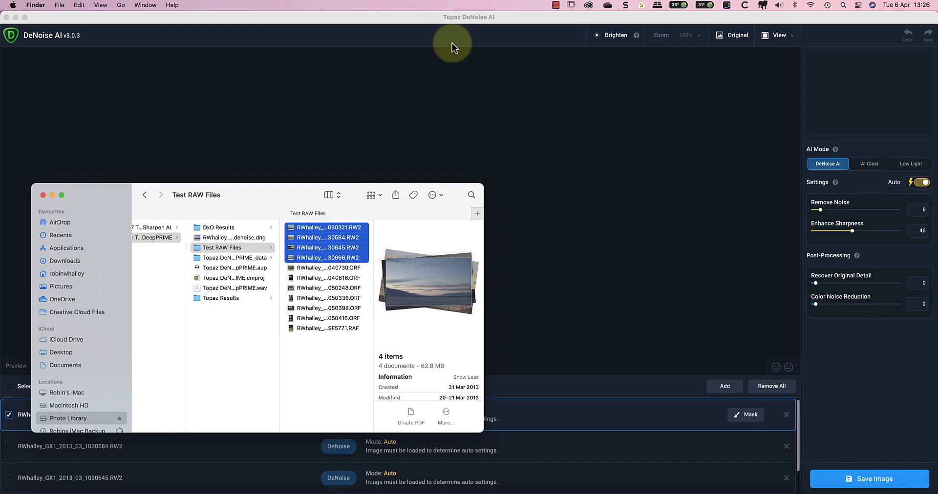
click(452, 43)
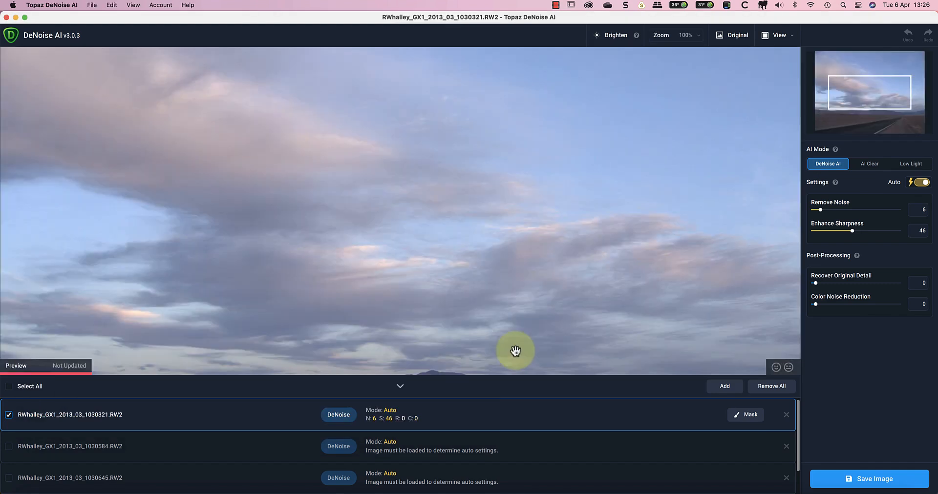
- Set the AI mode to AI Clear for the RW2 file ending 1030584 and Low Light for the one ending 1030645
click(595, 457)
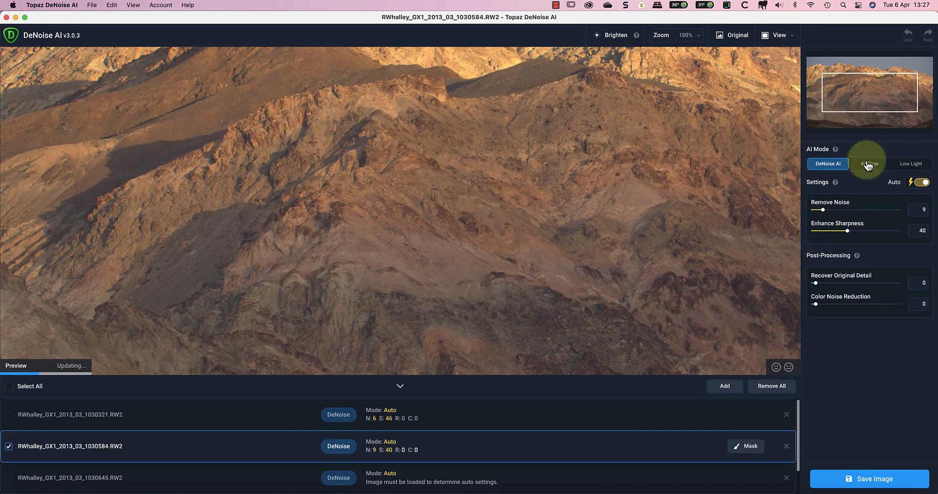
click(869, 164)
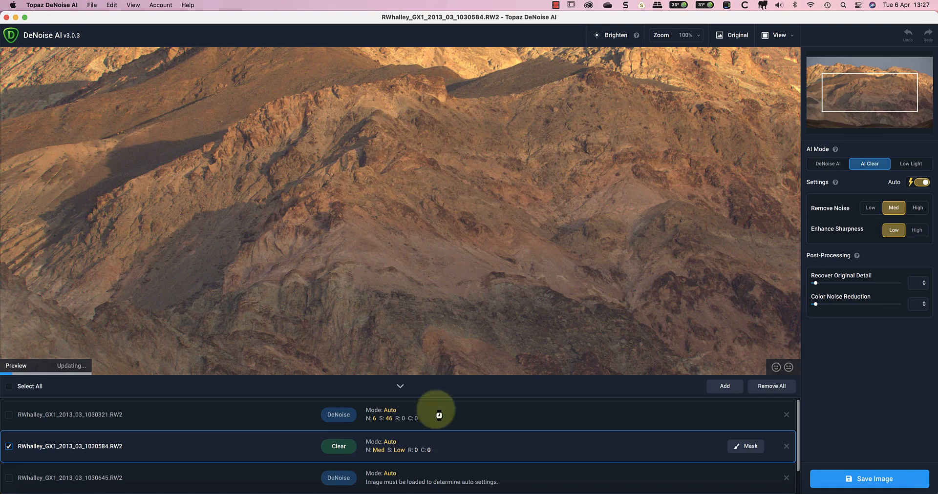
click(517, 479)
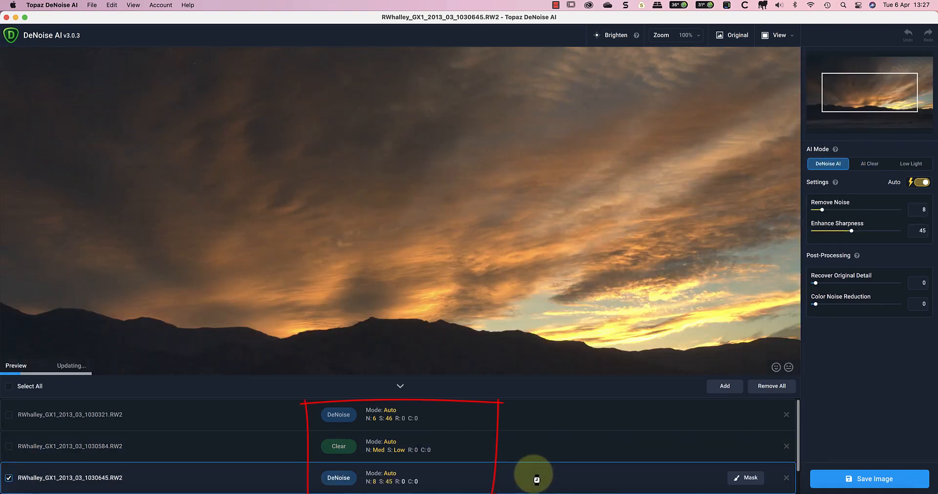
click(906, 164)
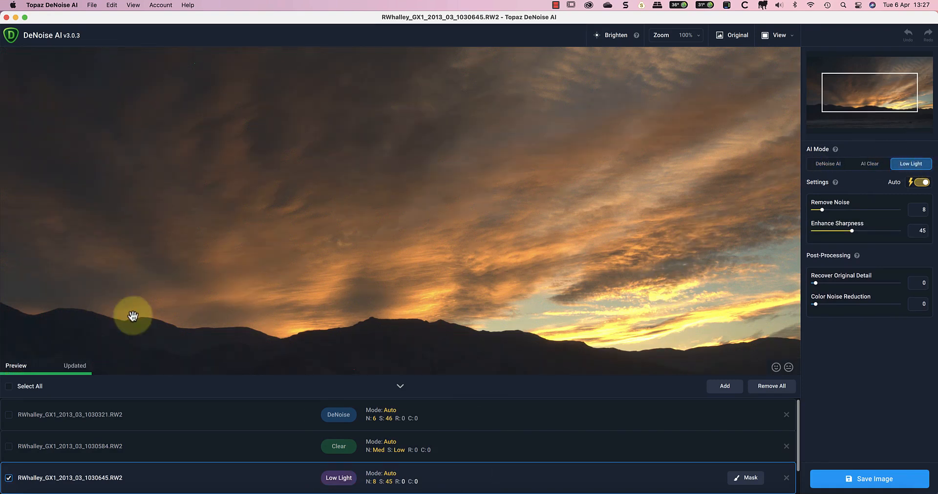
- Add the first two RW2 files to the selection, open batch saving for the three images and choose the output image format
click(9, 416)
click(9, 447)
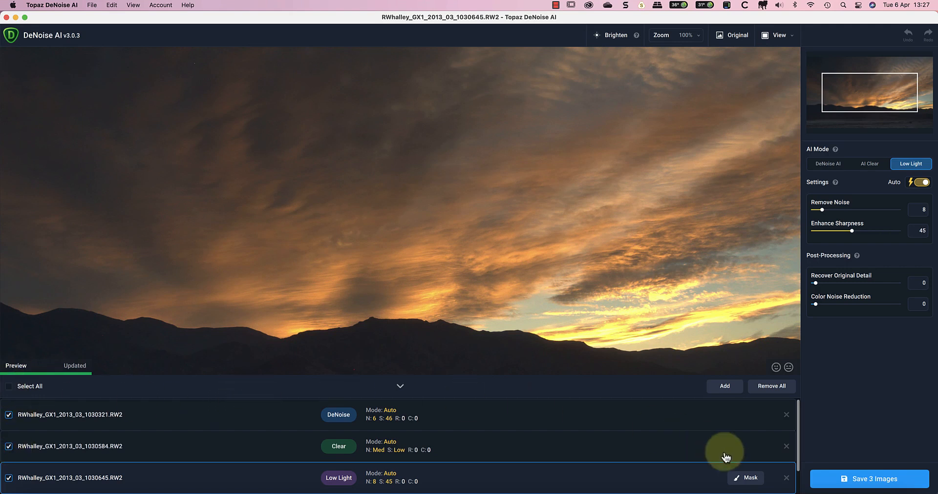
click(860, 479)
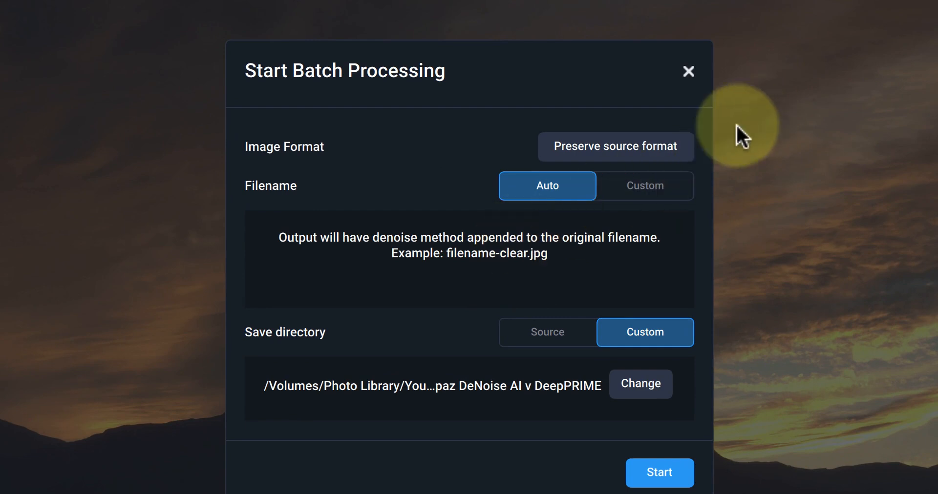
click(685, 153)
click(727, 266)
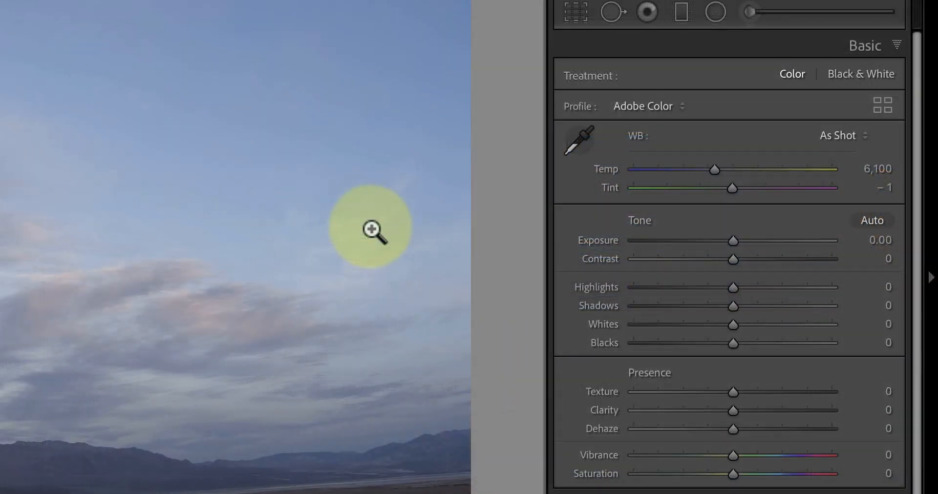
- In Lightroom Classic, compare the profiles available for the DxO and Topaz versions of the desert road photo
click(880, 105)
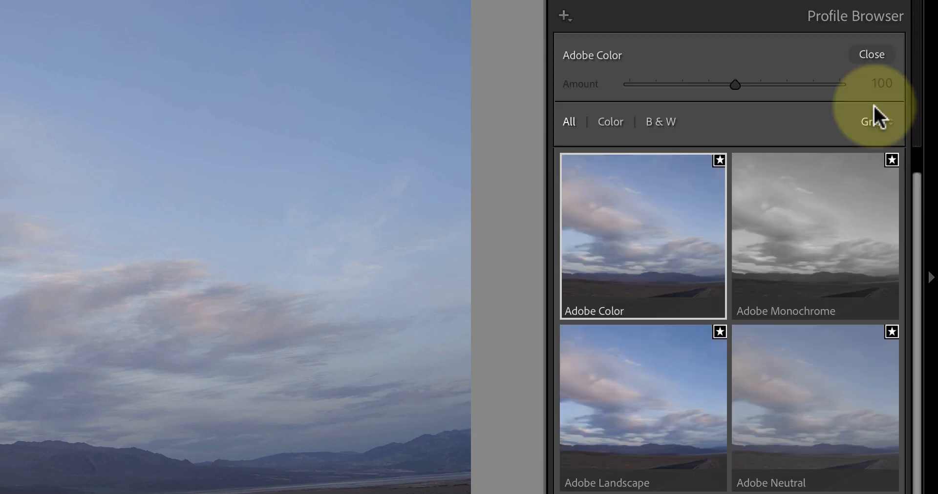
click(867, 57)
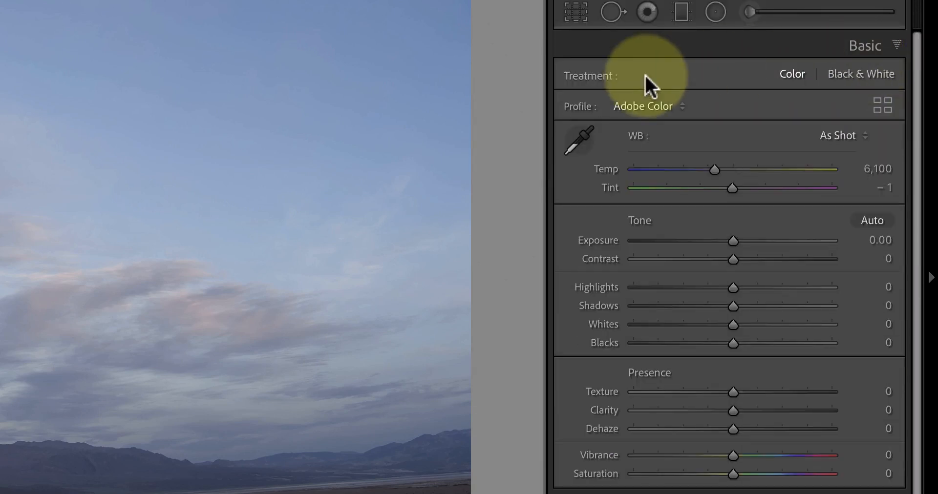
key(Right)
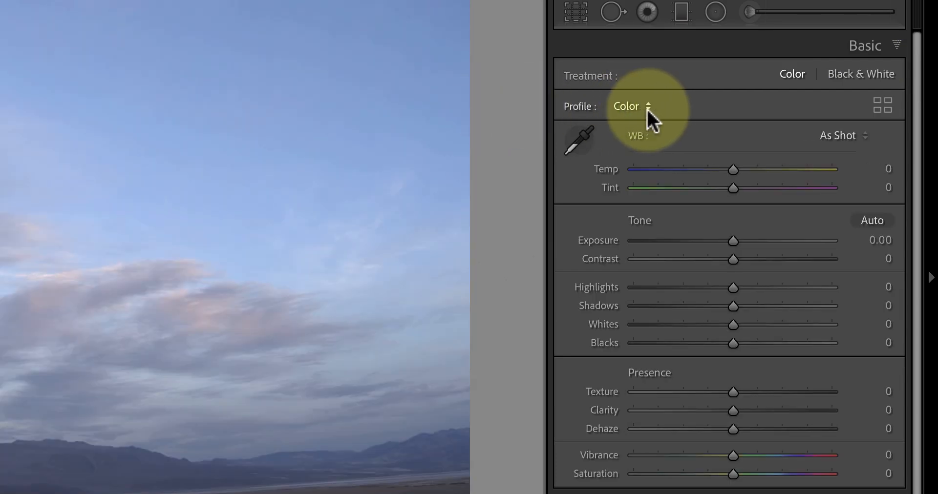
click(885, 104)
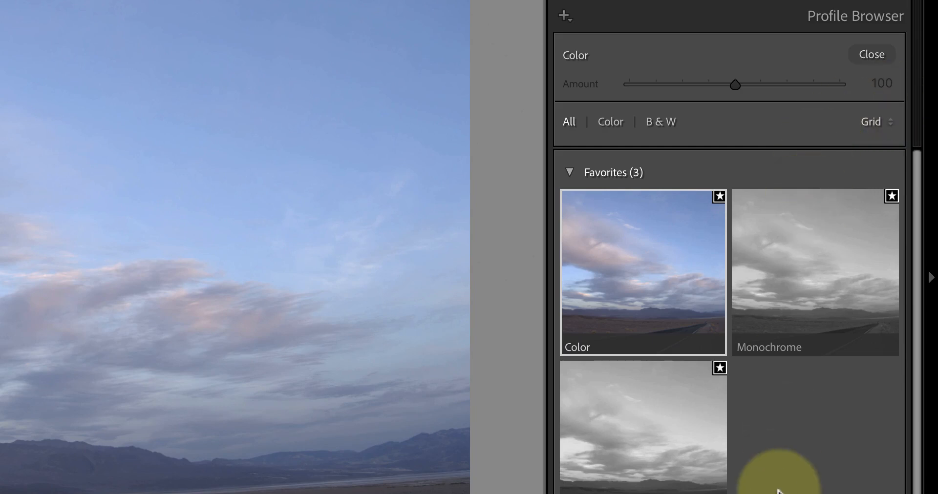
scroll(777, 490, down, 2)
scroll(778, 491, down, 1)
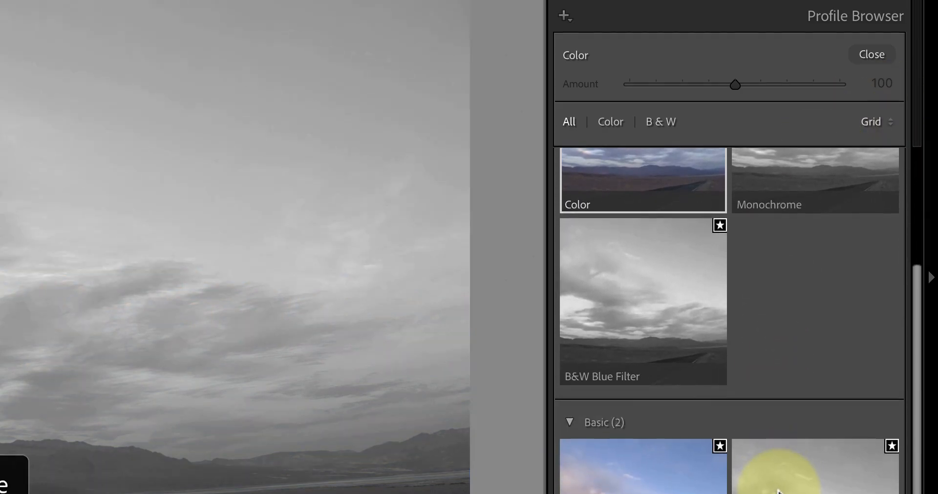
scroll(777, 490, up, 3)
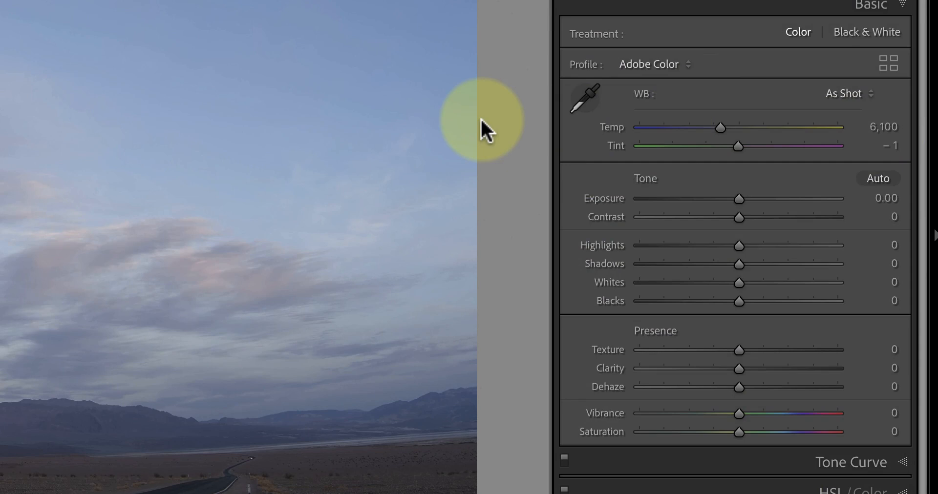
key(Right)
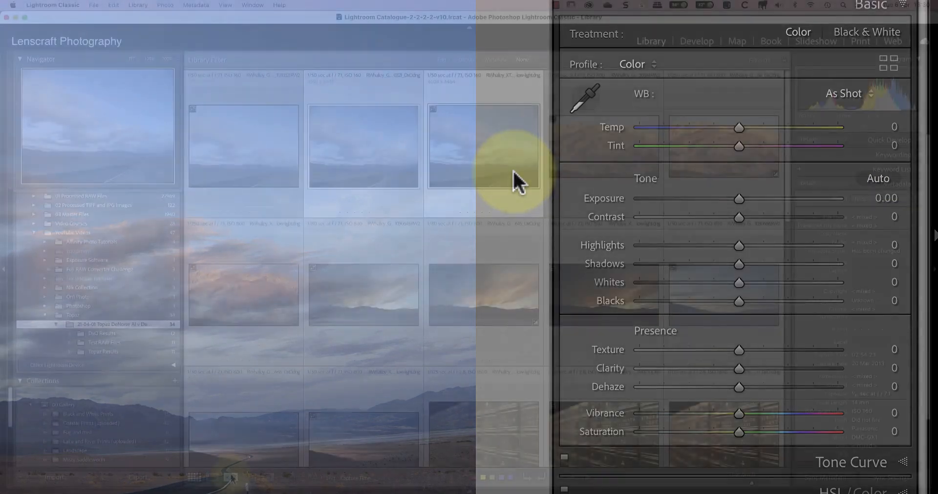
- Compare the Topaz and DxO versions of the desert road photo side by side at 200%, examining the clouds
click(230, 478)
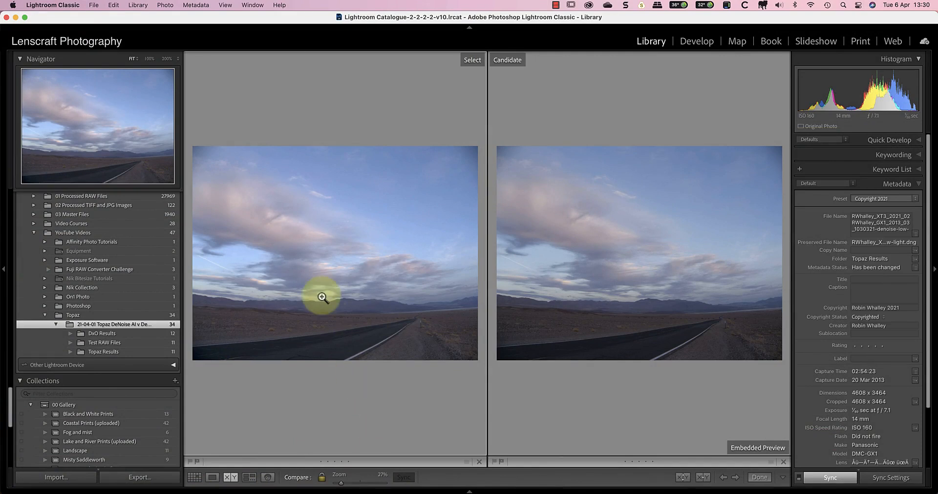
click(307, 252)
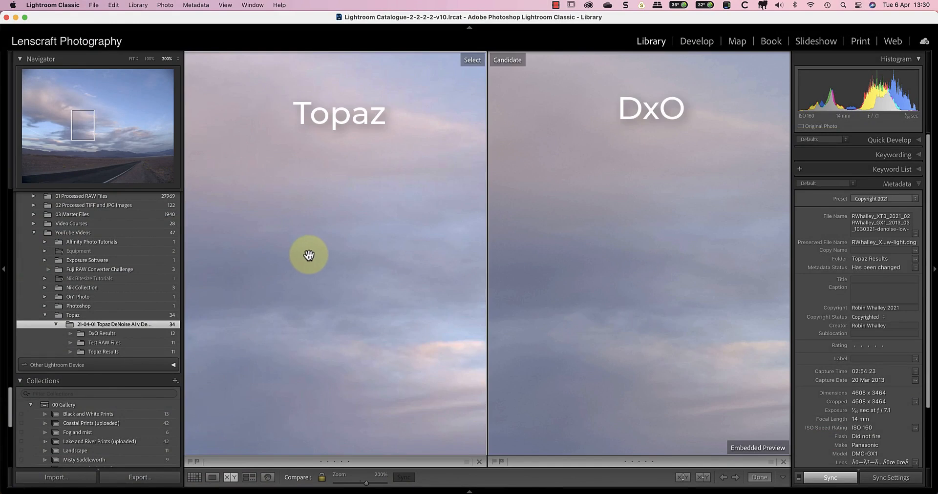
scroll(309, 255, right, 4)
scroll(309, 255, down, 2)
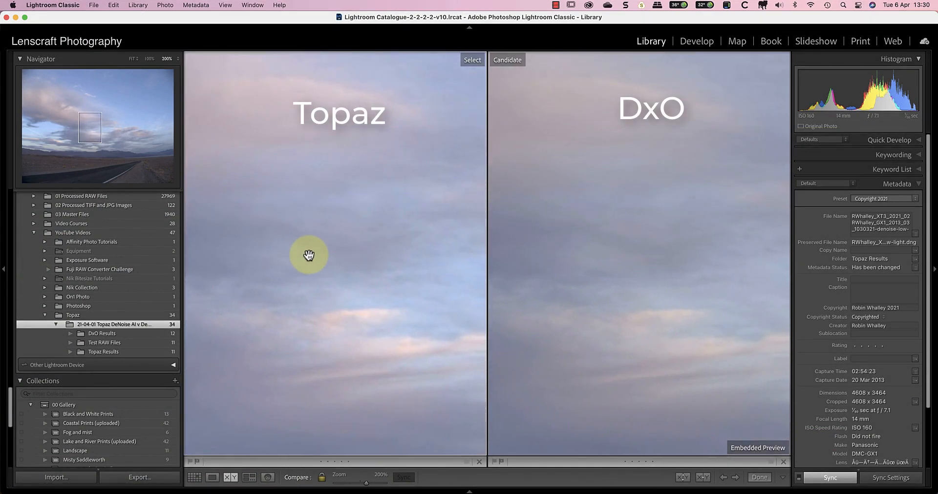
scroll(309, 255, down, 3)
scroll(309, 255, right, 3)
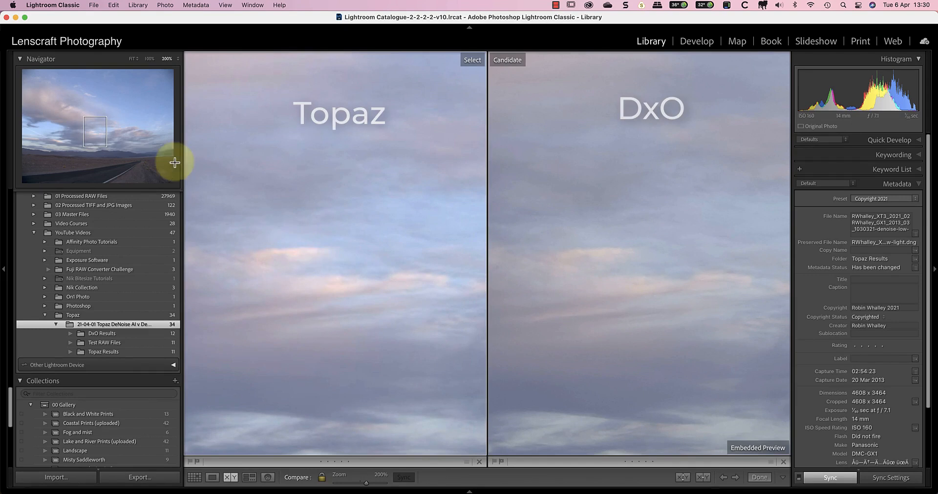
- Compare the road, gravel and distant mountains in both versions, and return to the thumbnail grid
drag(92, 127, 139, 164)
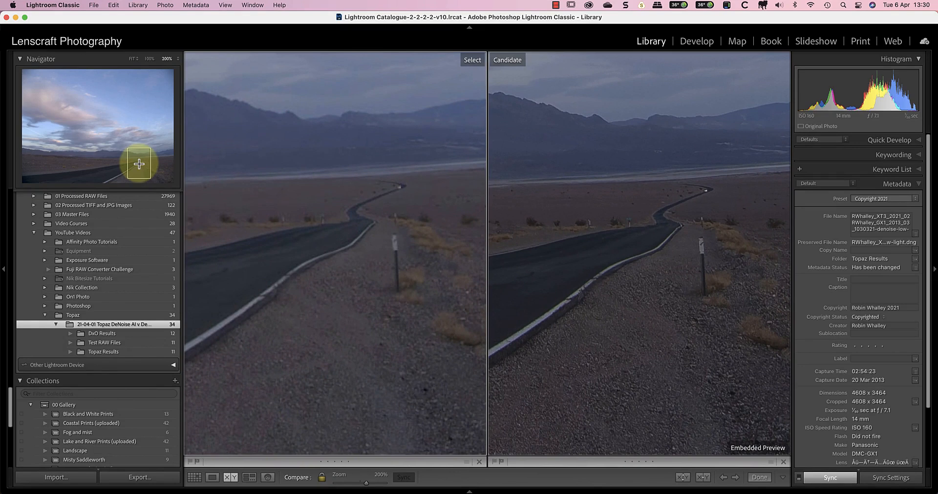
mouse_move(139, 164)
mouse_down()
mouse_move(54, 159)
mouse_move(141, 161)
mouse_up()
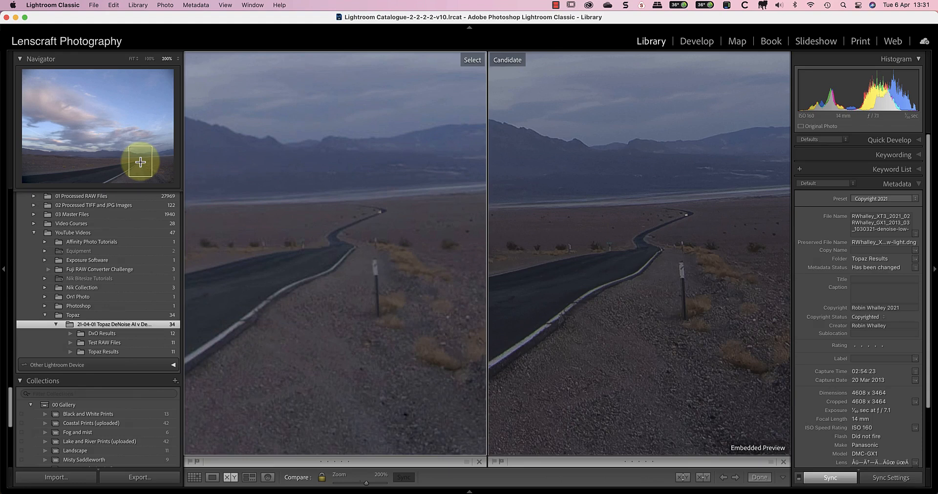
click(194, 477)
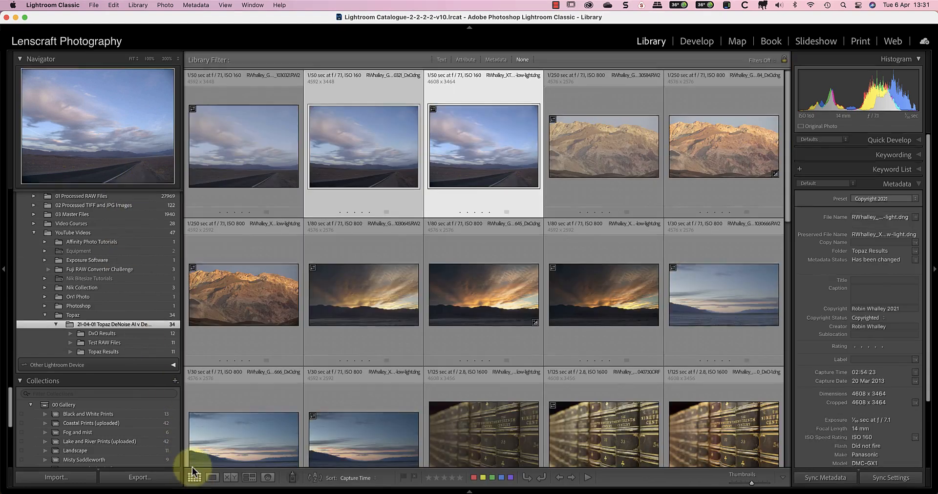
- Compare the Topaz and DxO versions of the book spines photo side by side at 100%, centred on "The Nineteenth Century" title
key(c)
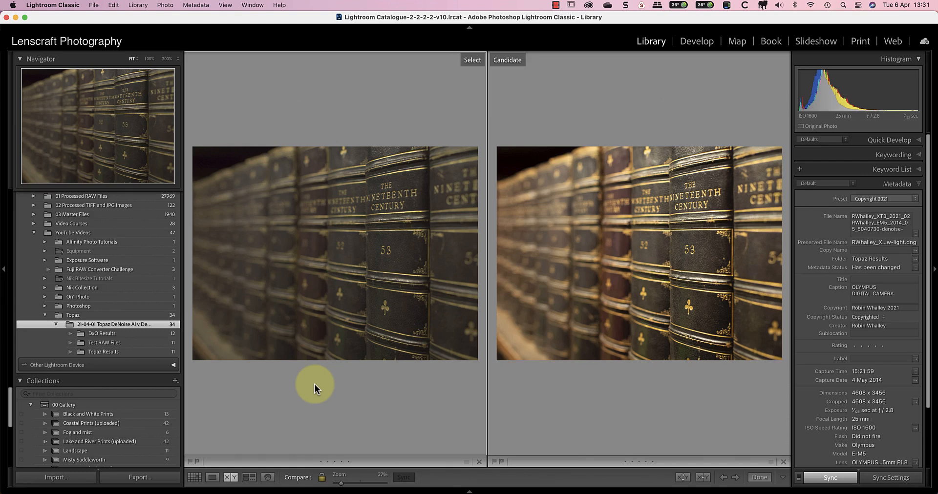
click(150, 60)
click(128, 111)
drag(129, 111, 126, 106)
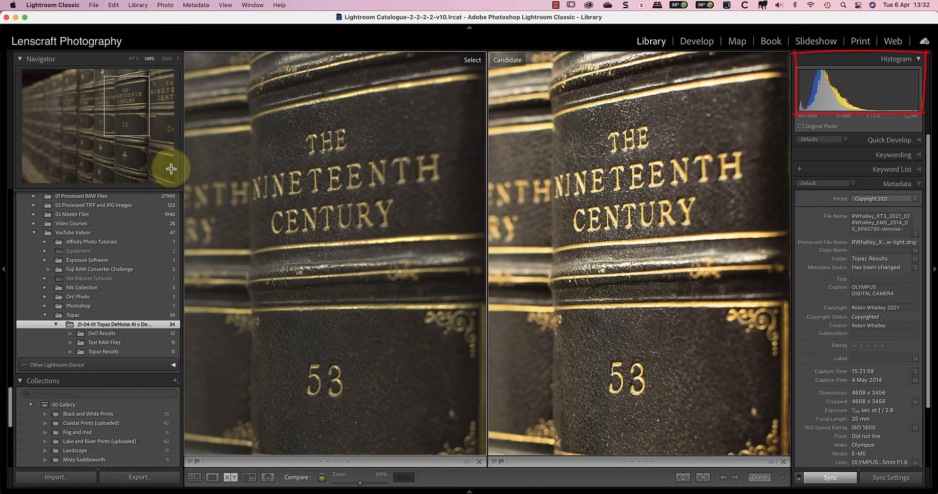
- Compare the histograms of the DxO and Topaz book photos by making each version active in turn
click(513, 186)
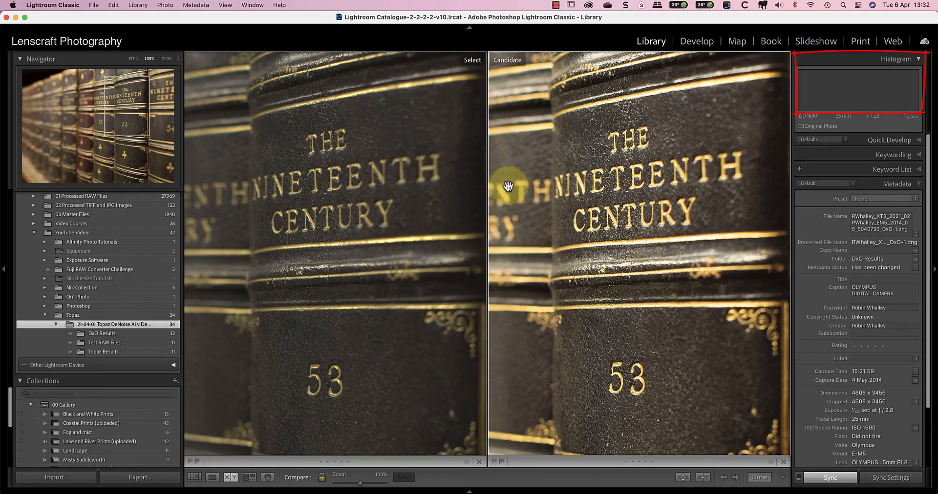
click(422, 185)
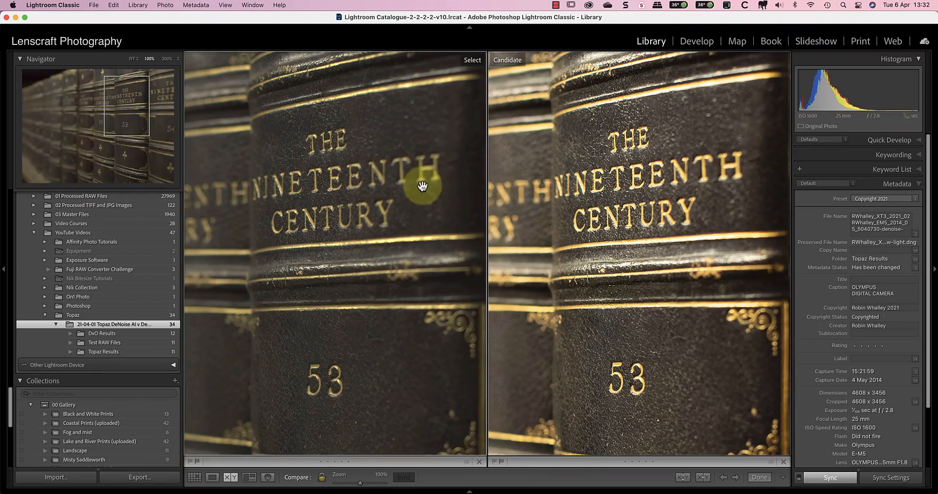
click(582, 184)
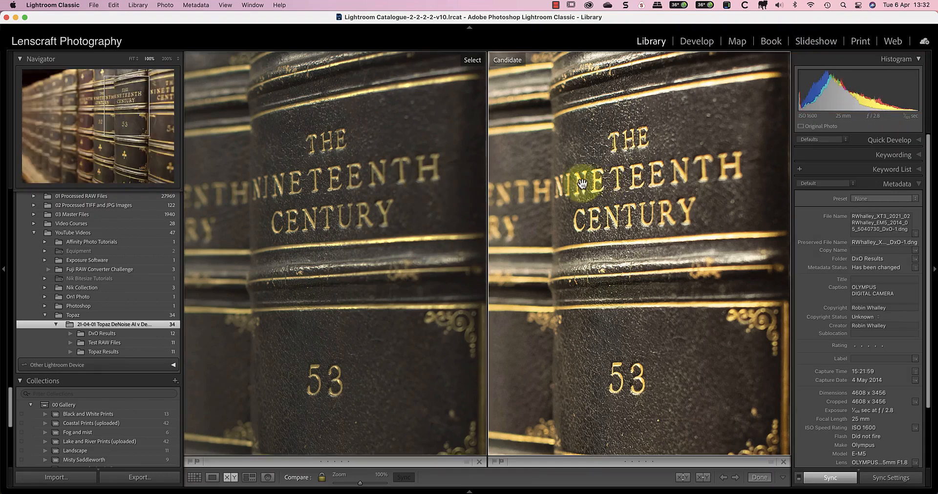
click(448, 184)
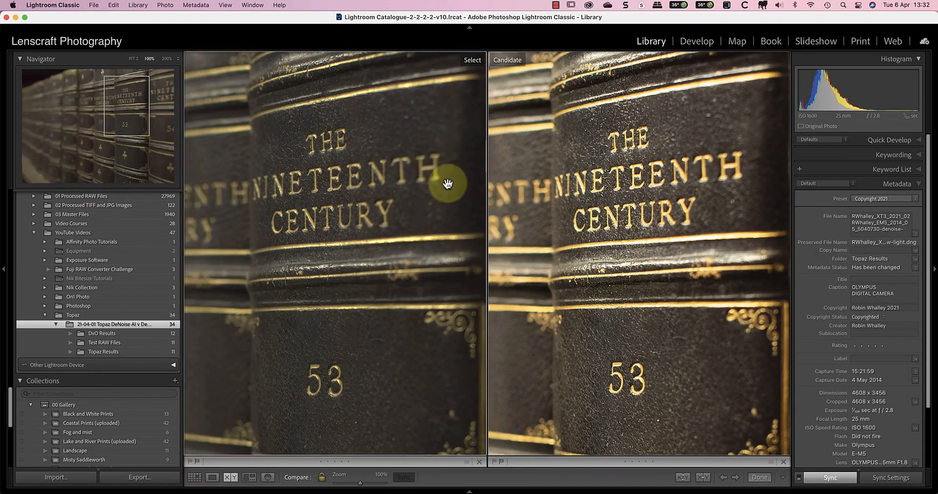
- Examine the gold lettering, leather texture and blurred far books in both versions at 200%
click(167, 59)
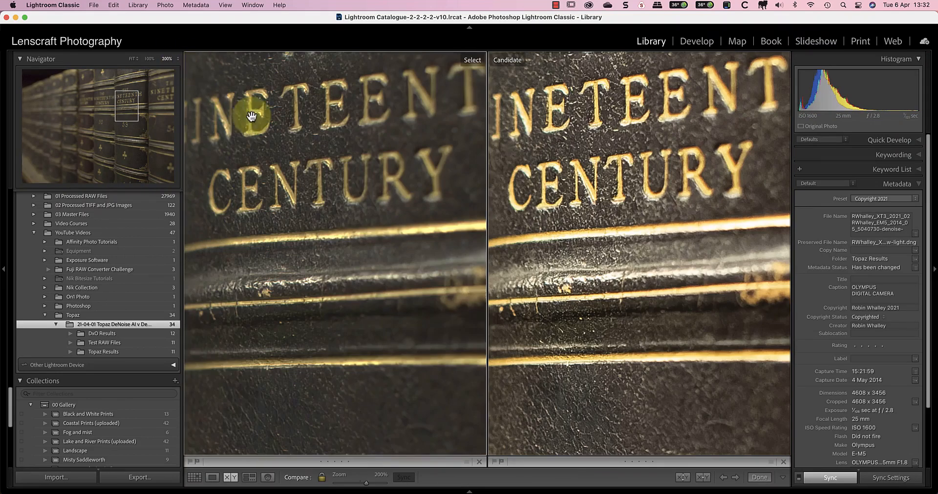
drag(334, 189, 348, 259)
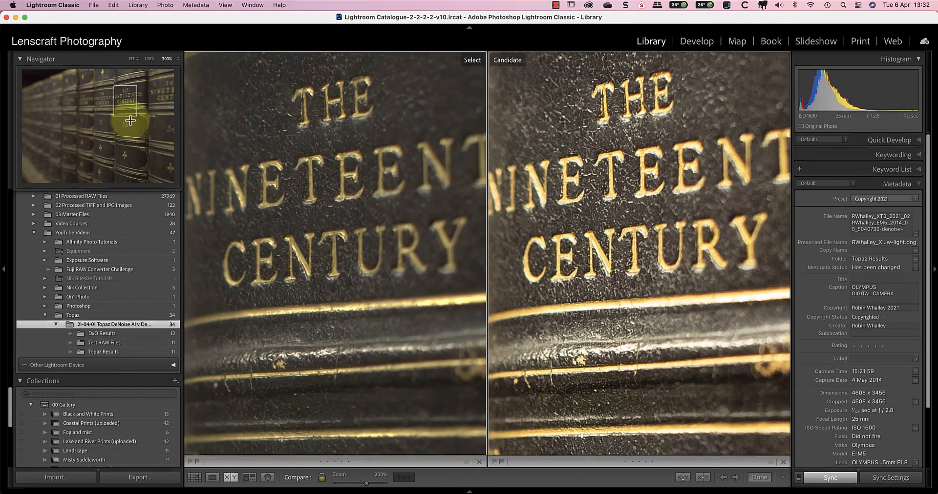
click(108, 108)
drag(109, 108, 43, 83)
- Compare the Topaz and DxO versions of the kitchen photo side by side at 100%
click(389, 386)
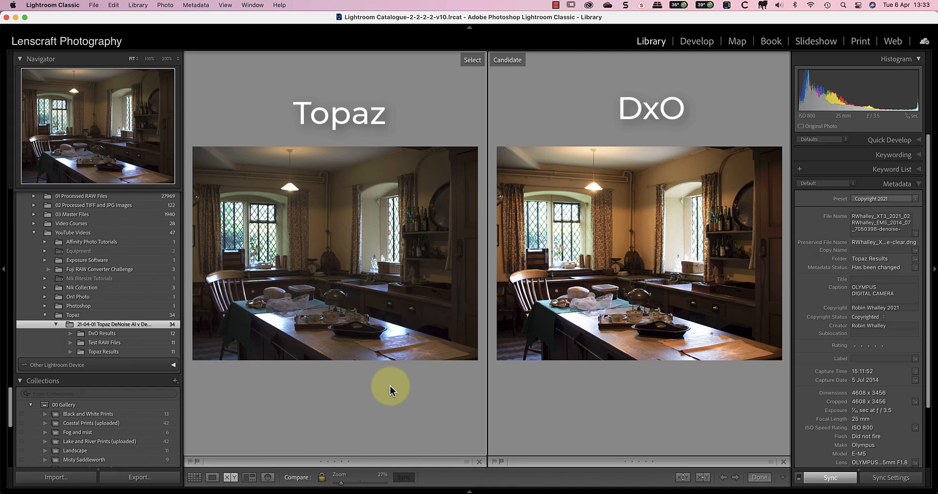
click(148, 58)
drag(121, 142, 94, 143)
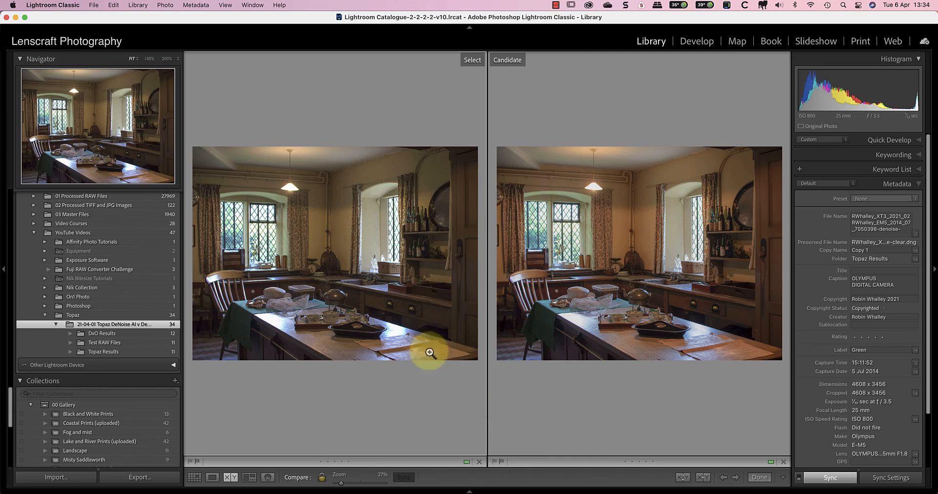
- Compare the green-labelled kitchen photo copies, examining the kettle at 100% and 200% and the wicker basket beside the window
click(331, 293)
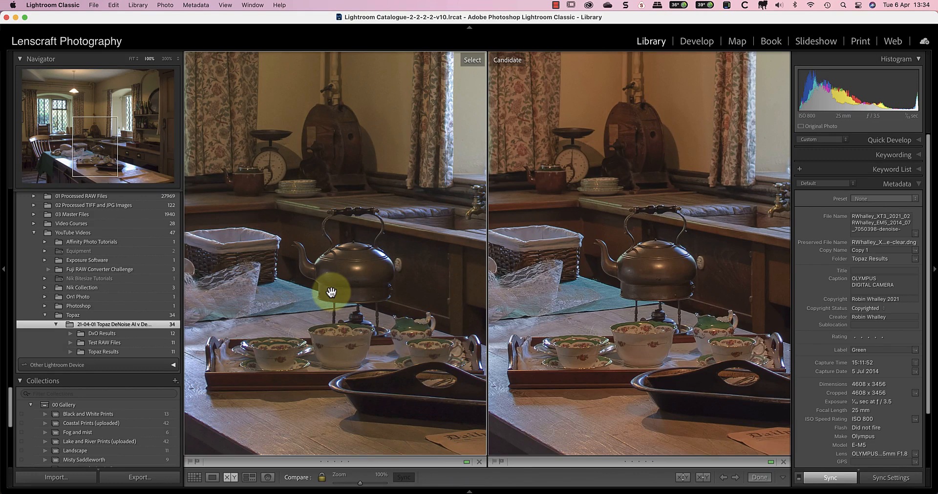
click(167, 59)
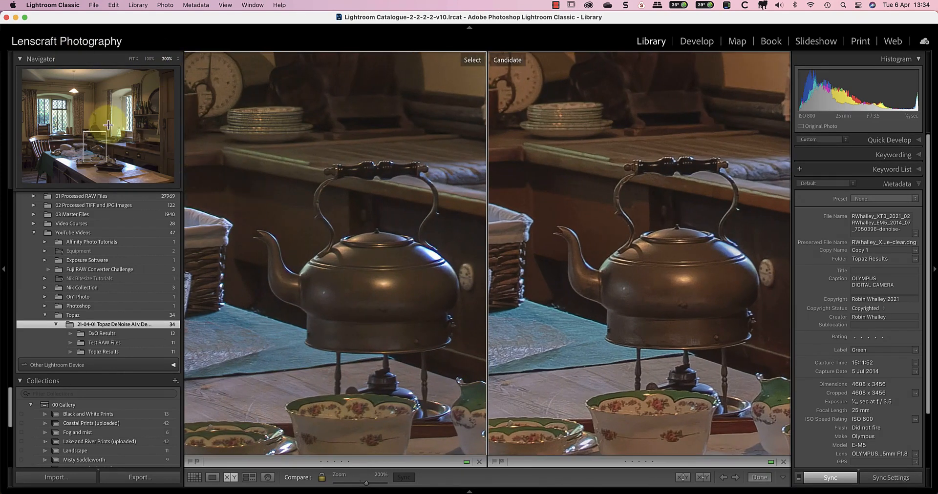
drag(98, 138, 125, 131)
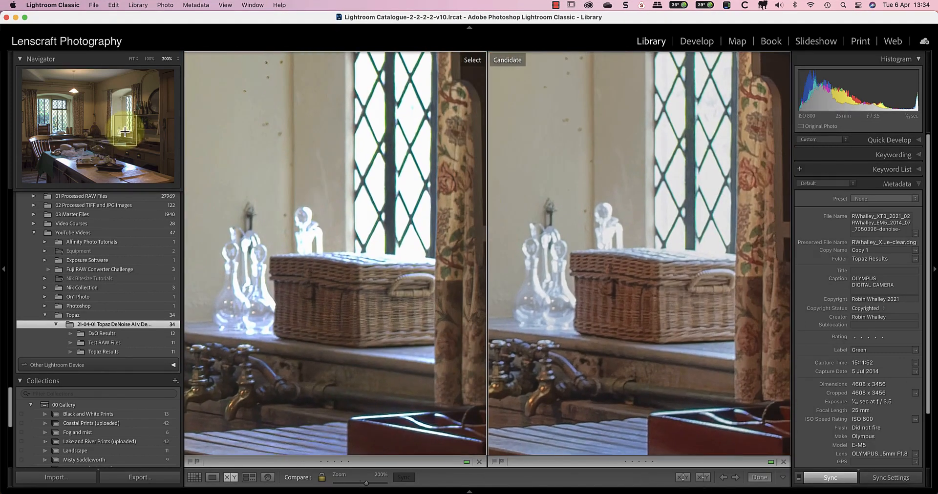
- Examine the scales, patterned curtain and bright highlight on the table at 200%, and return both kitchen photos to full view
drag(125, 131, 87, 130)
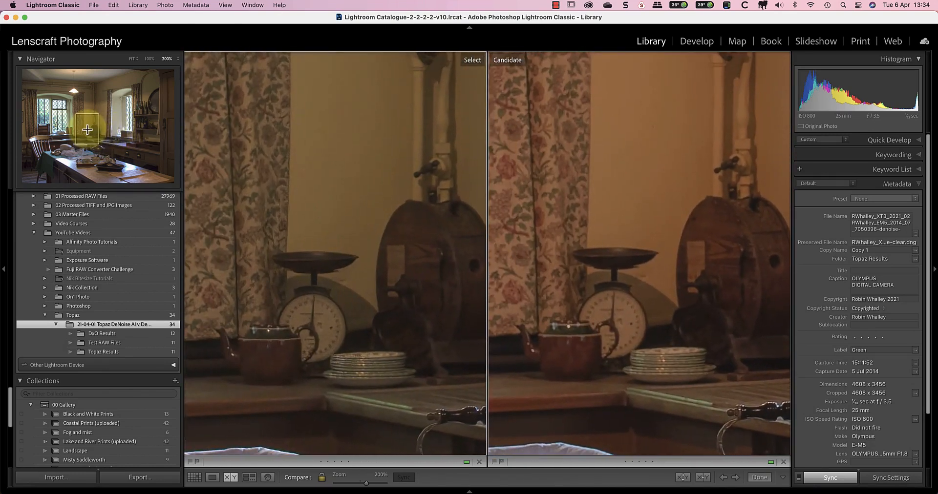
drag(87, 130, 80, 123)
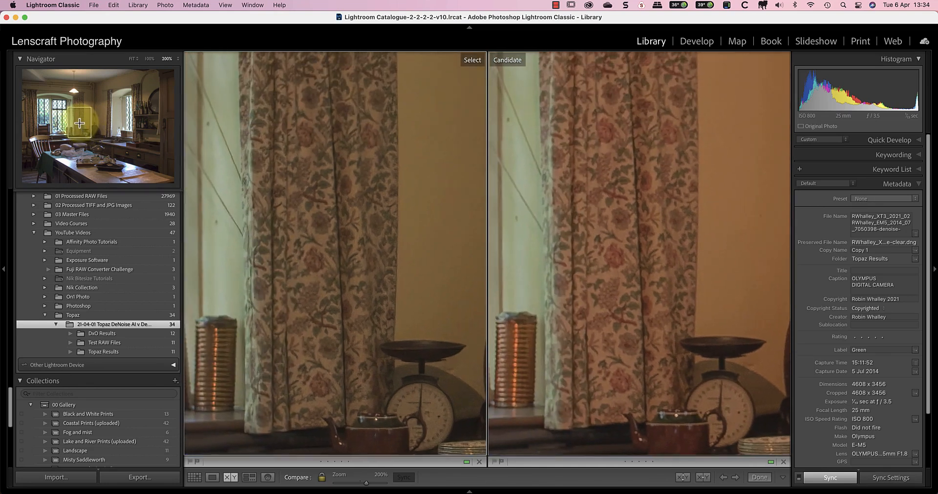
mouse_move(79, 124)
mouse_down()
mouse_move(118, 136)
mouse_move(130, 165)
mouse_up()
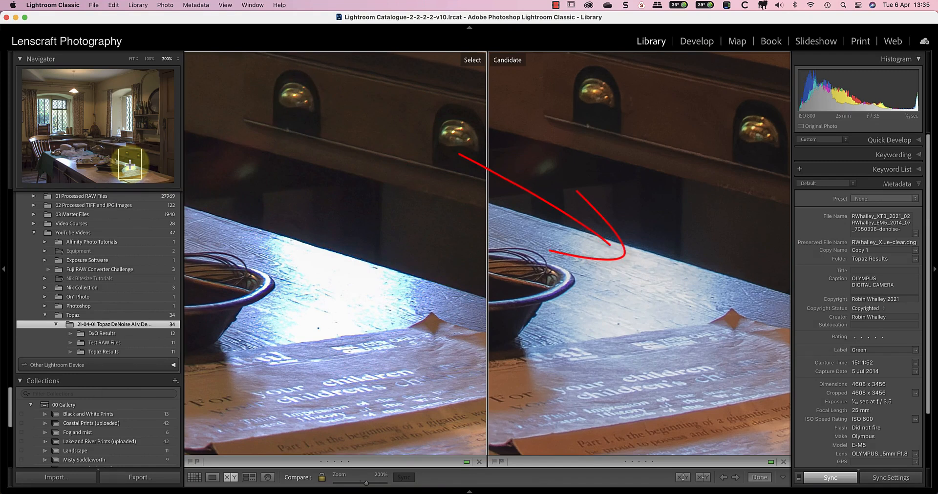
click(377, 170)
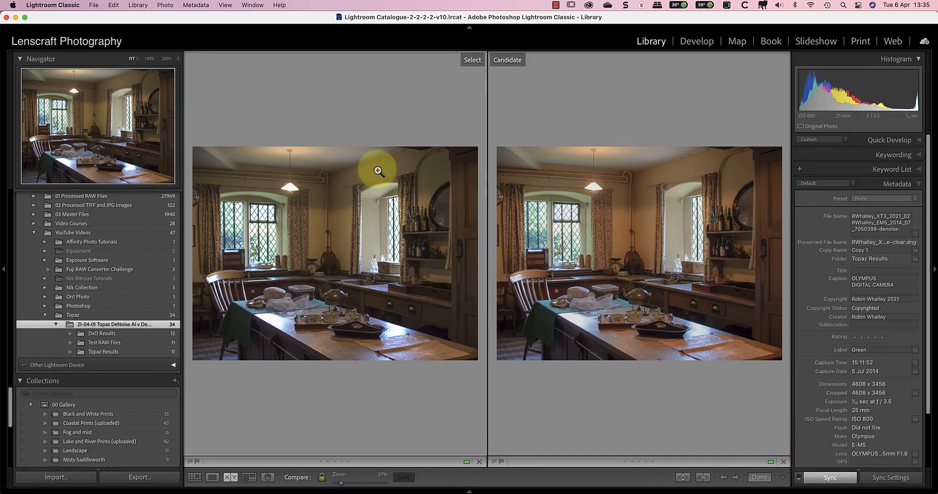